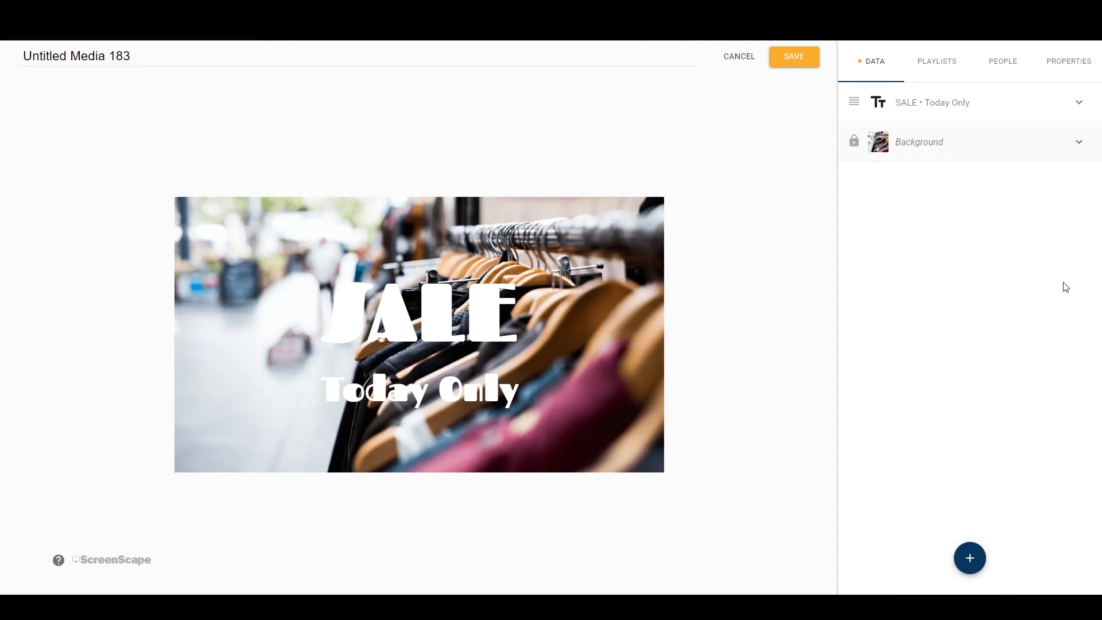
Add an Opacity style to the Background photo layer, leaving it at 100.
click(1085, 150)
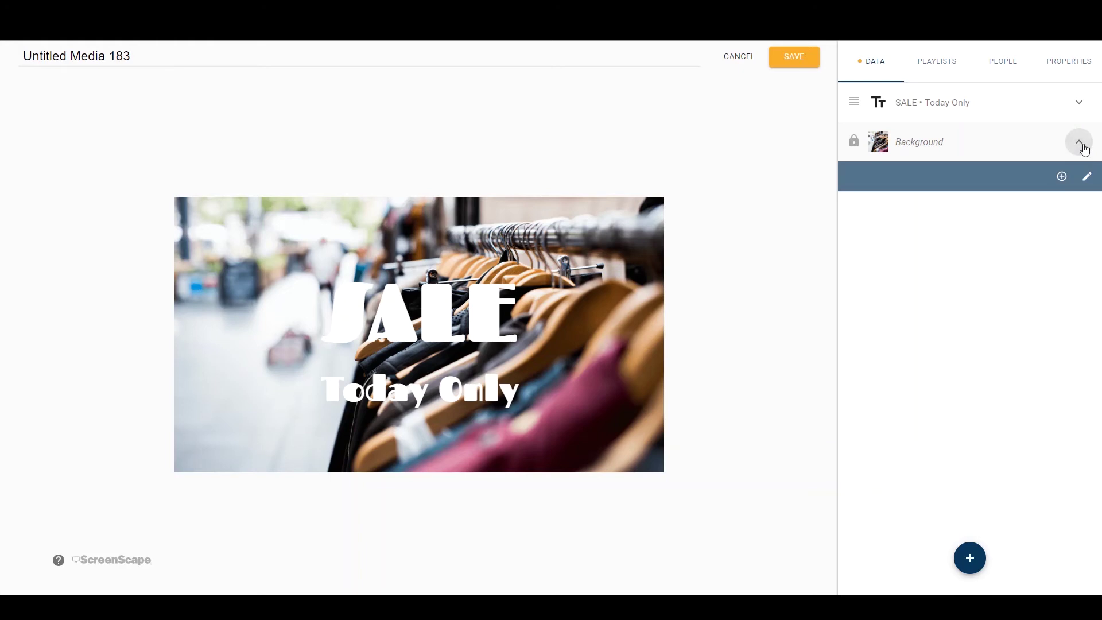
click(1062, 178)
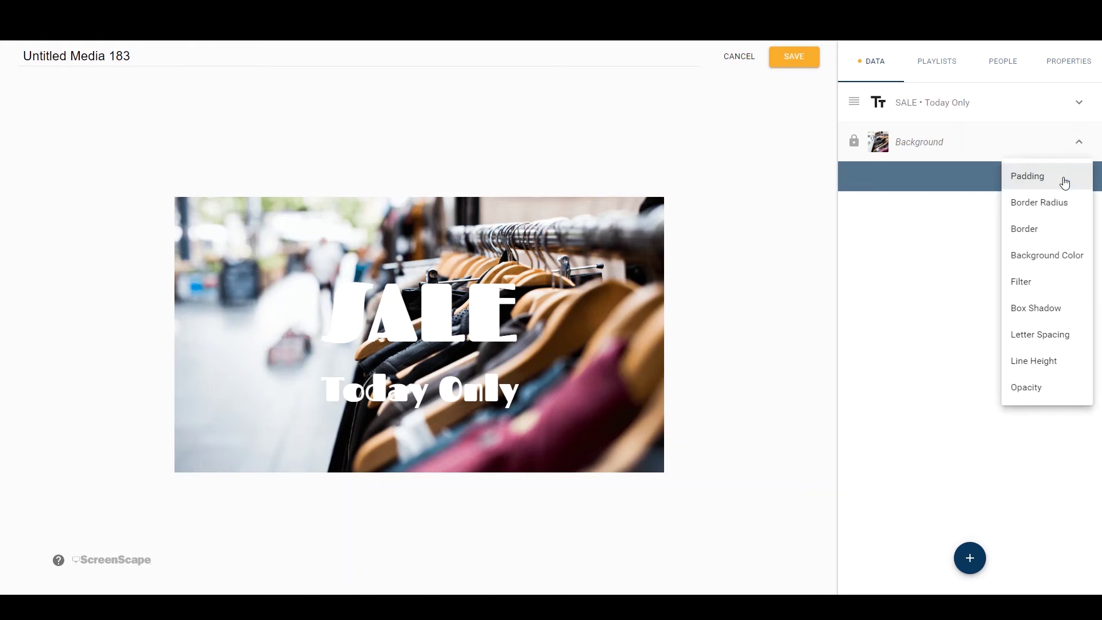
click(1067, 399)
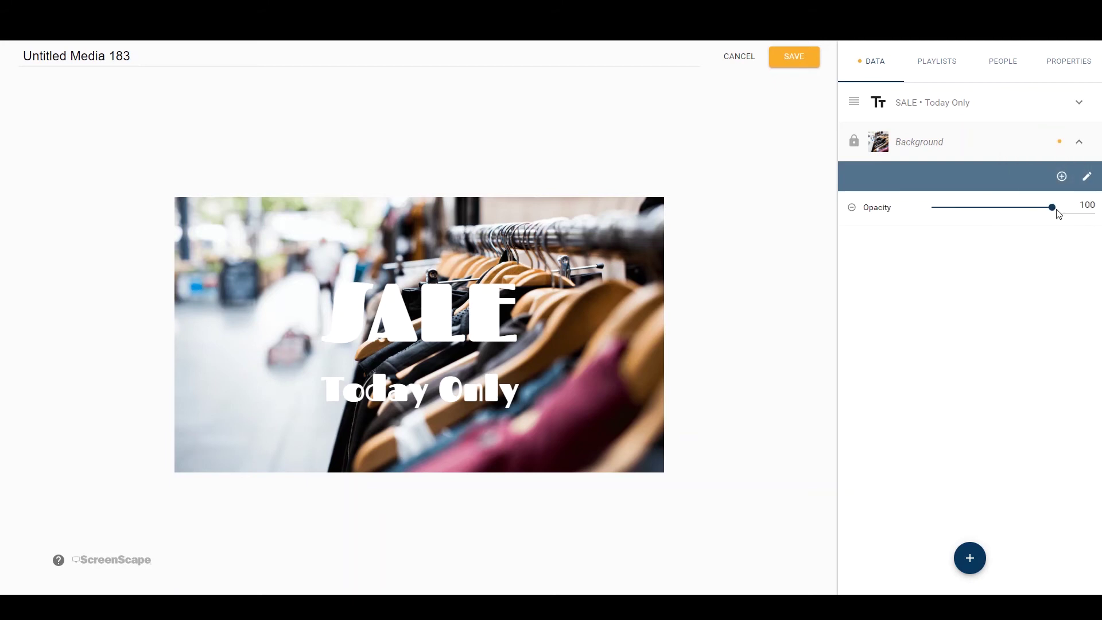
mouse_move(1057, 211)
mouse_down()
mouse_move(995, 213)
mouse_move(1053, 208)
mouse_up()
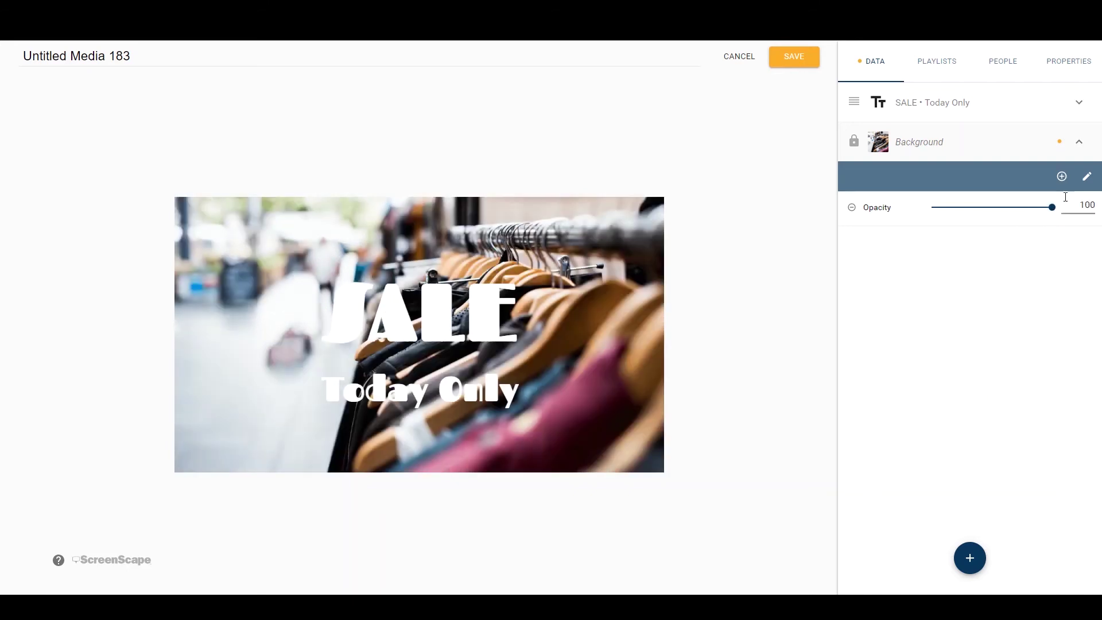
Give the SALE / Today Only text a black Text Shadow: Offset X -6, Offset Y 4, Blur 7 px.
click(1079, 103)
click(1035, 139)
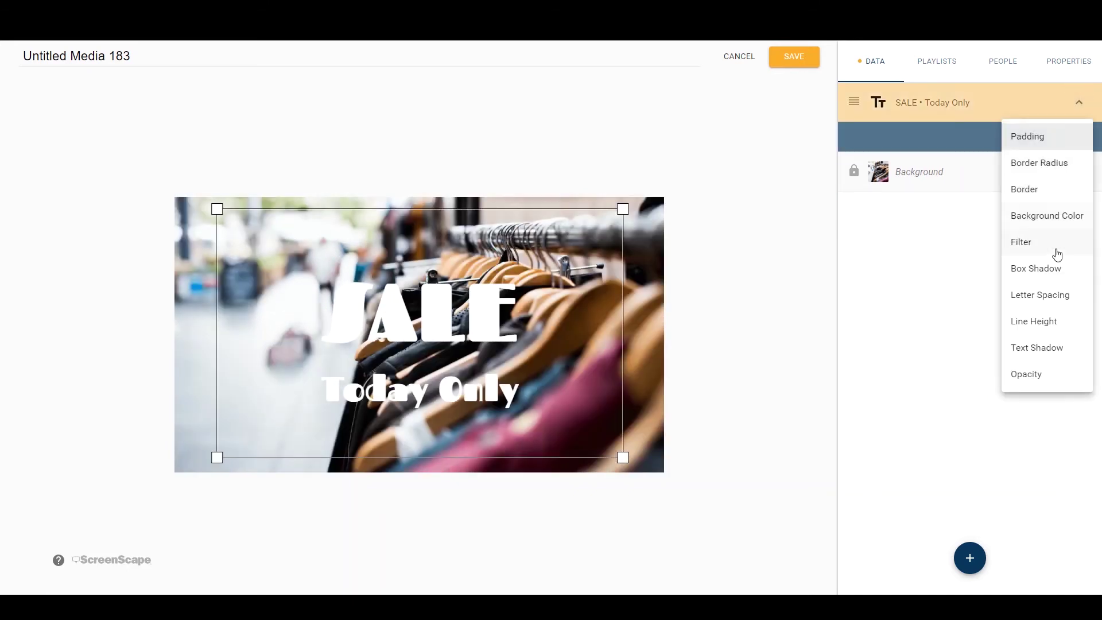
click(1036, 317)
click(947, 252)
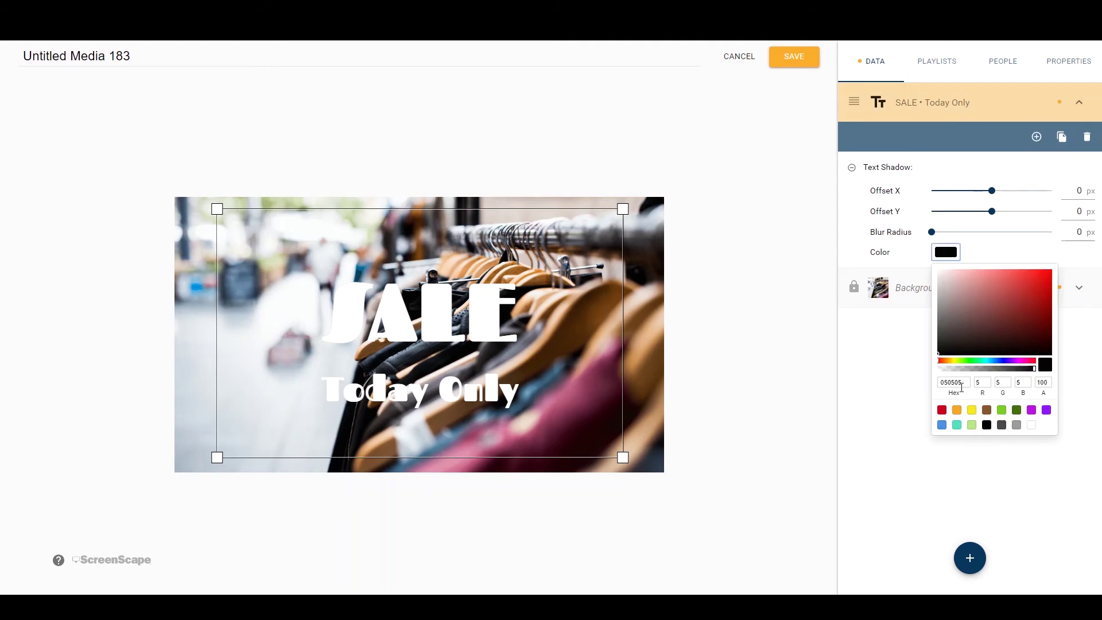
drag(962, 384, 940, 382)
click(910, 382)
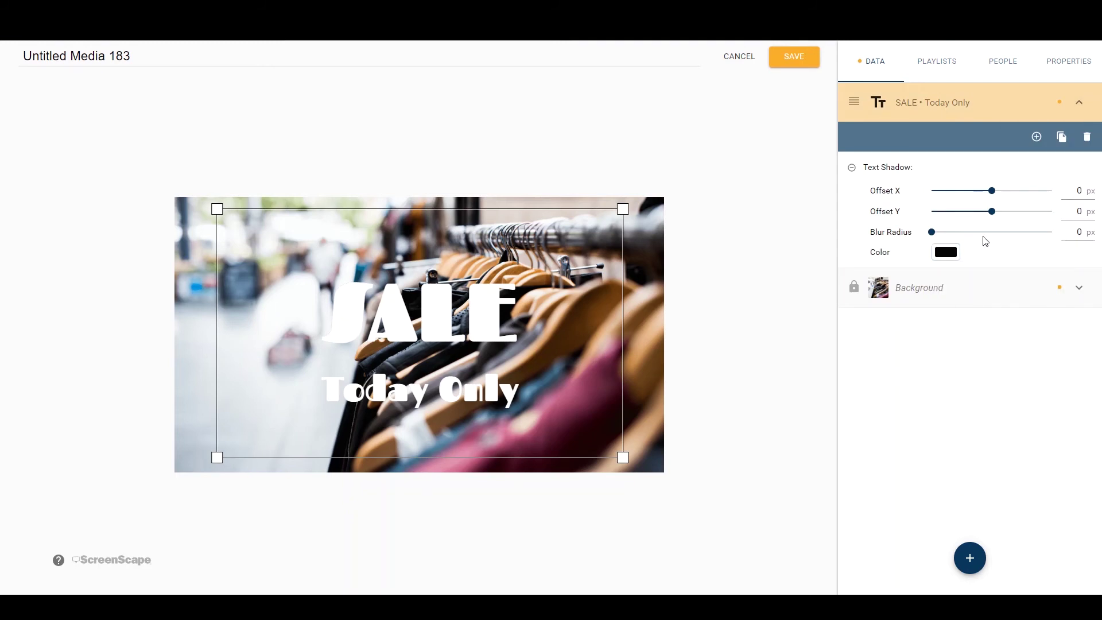
drag(992, 191, 1000, 219)
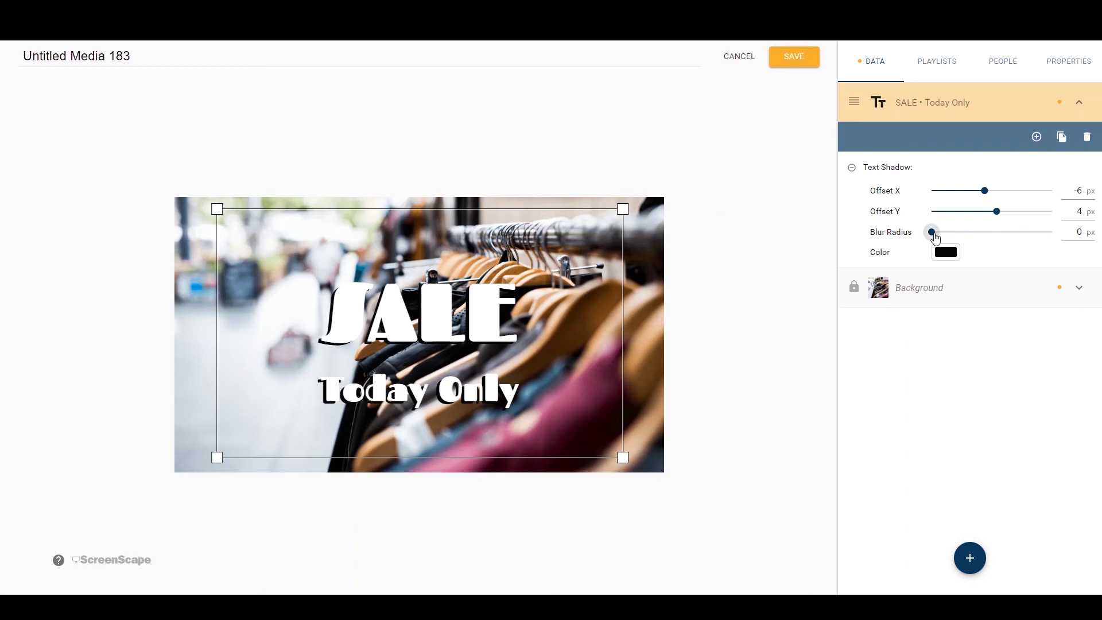
drag(932, 231, 942, 237)
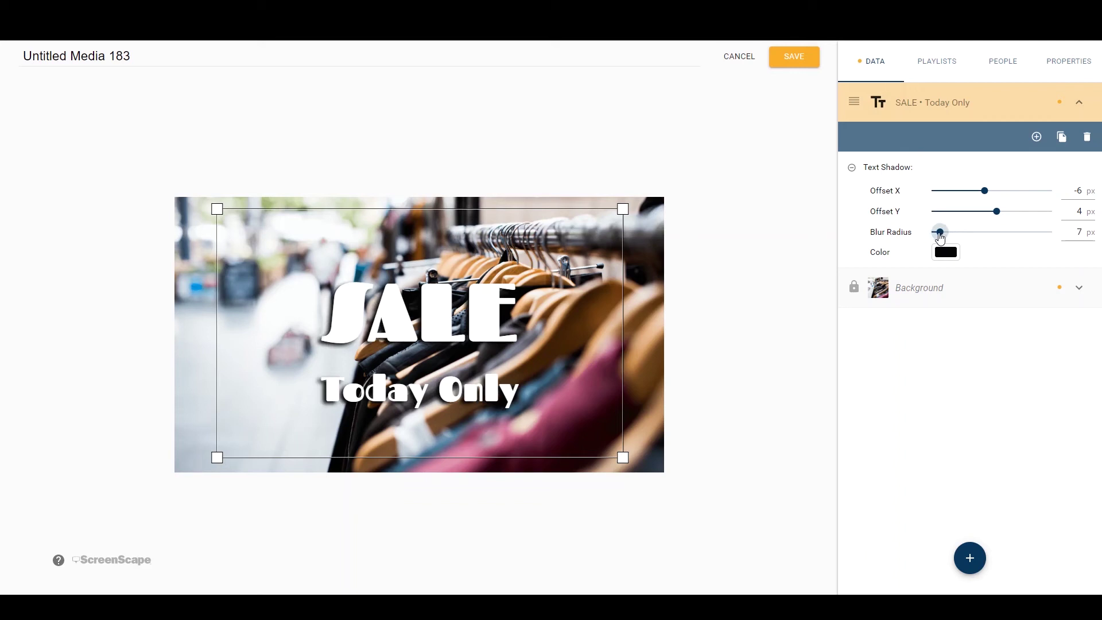
click(782, 259)
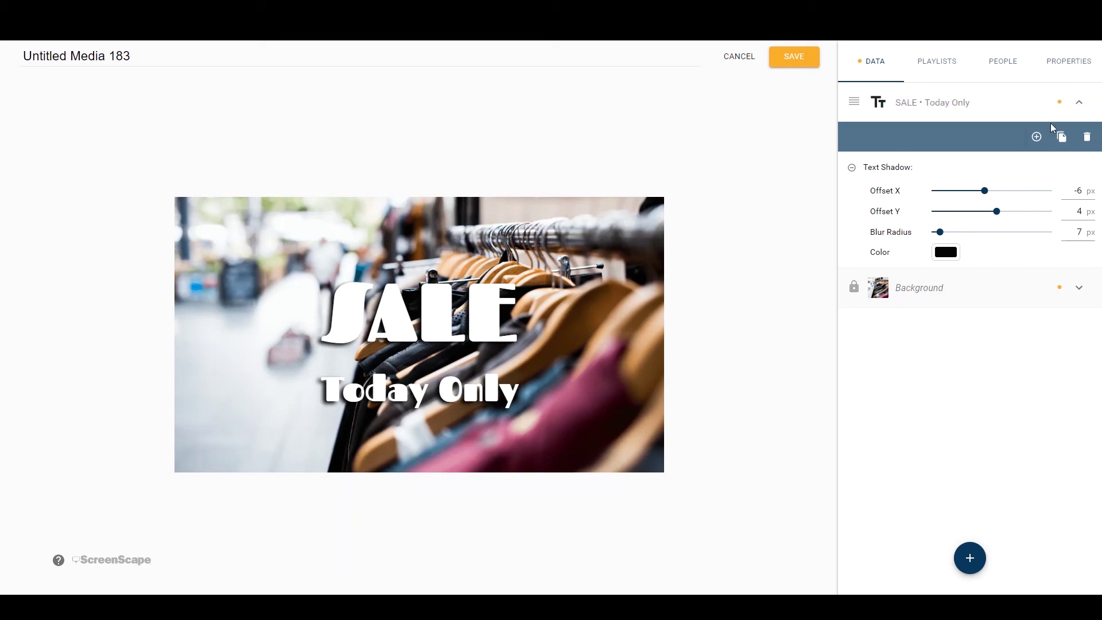
Add Line Height to the SALE text and reduce it to 87.
click(1037, 136)
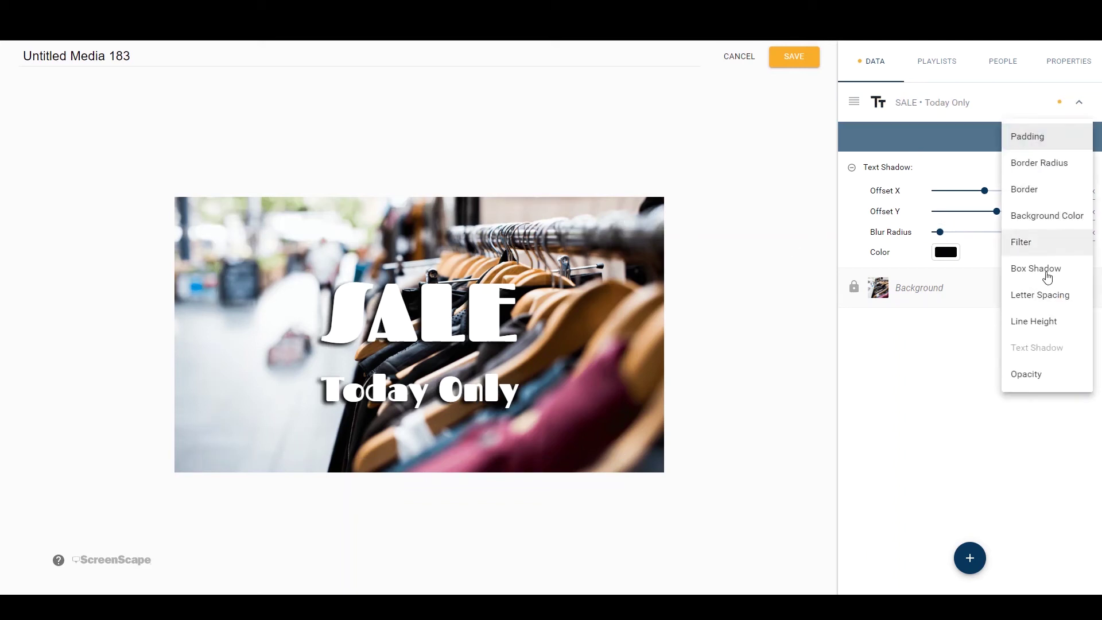
click(1035, 323)
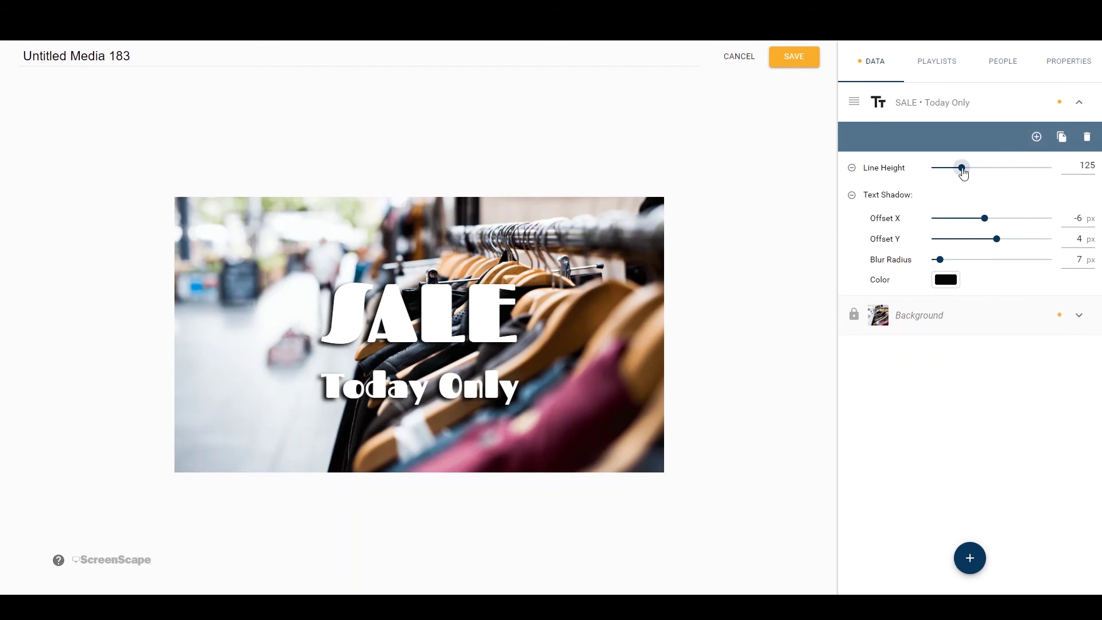
mouse_move(962, 168)
mouse_down()
mouse_move(943, 170)
mouse_move(954, 168)
mouse_up()
Add Letter Spacing to the SALE text and set it to 29 px.
click(1037, 137)
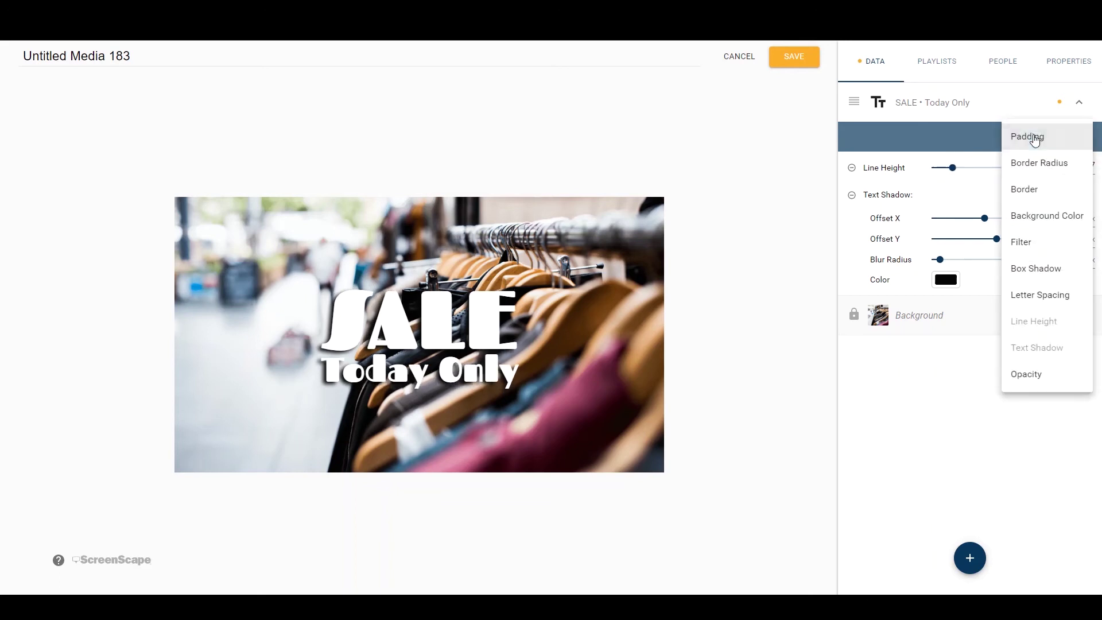
click(1040, 302)
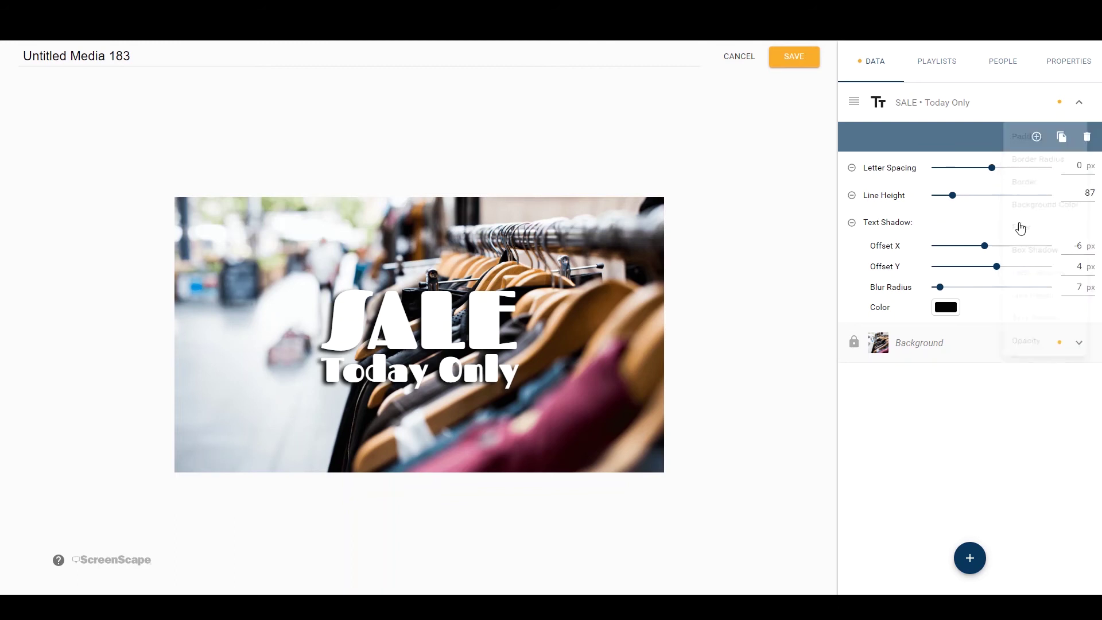
mouse_move(999, 168)
mouse_down()
mouse_move(987, 170)
mouse_move(1011, 172)
mouse_up()
right_click(994, 170)
click(995, 168)
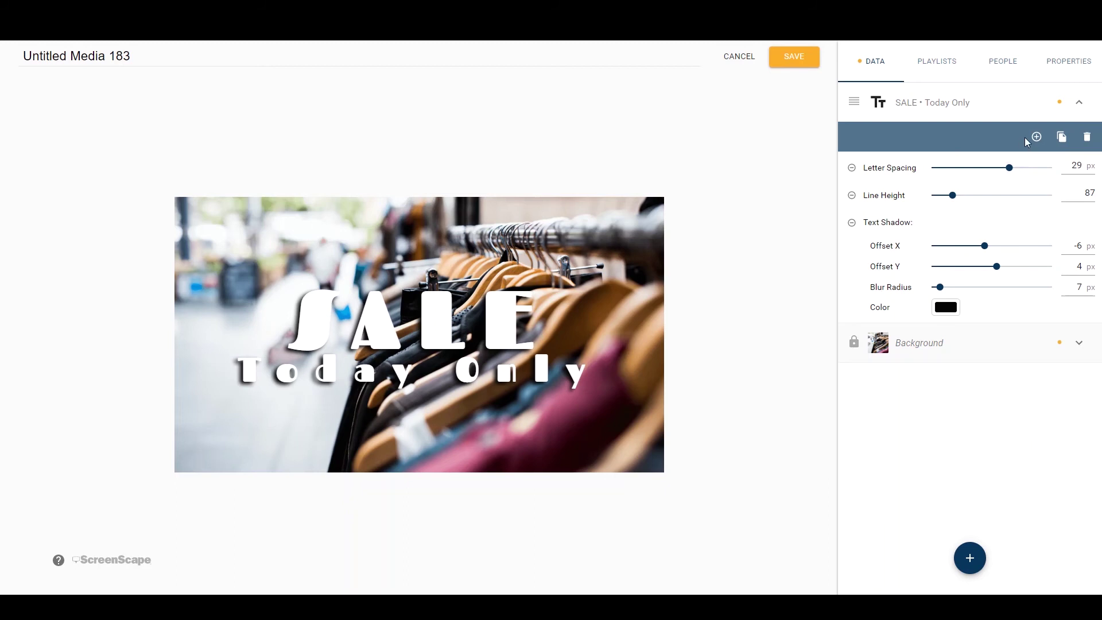
Add a new text layer to the sign and expand its settings.
click(1036, 138)
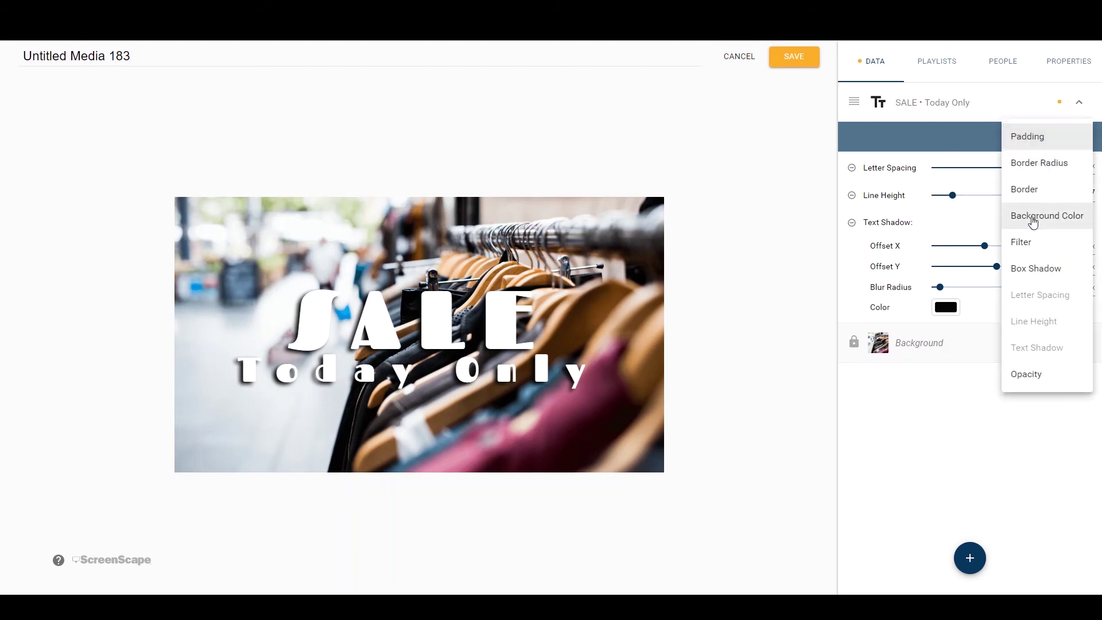
click(946, 417)
mouse_move(972, 559)
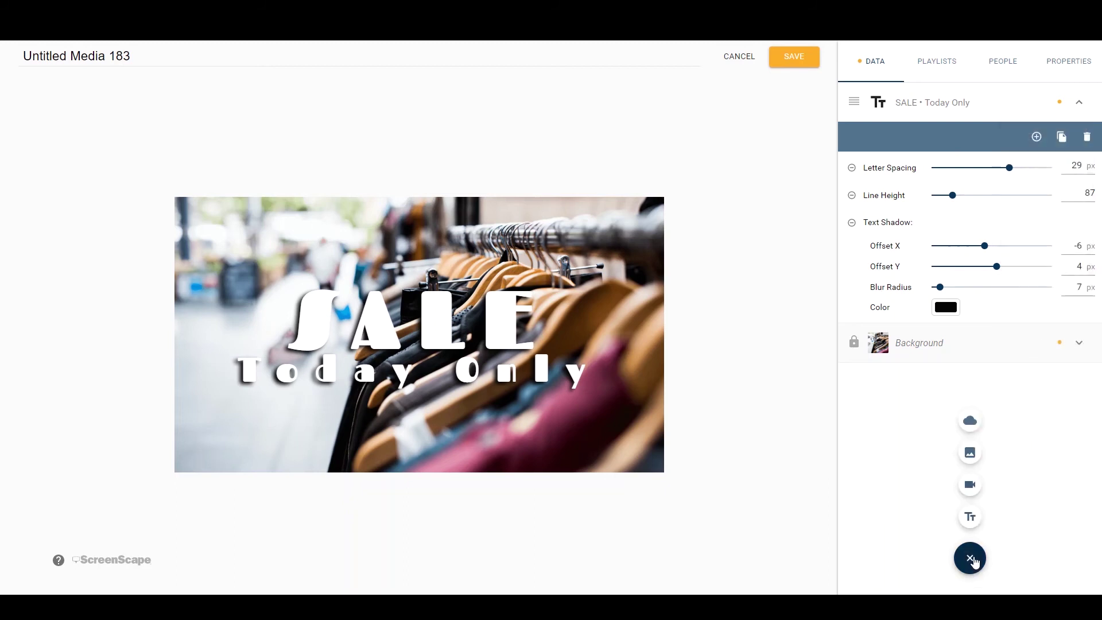
click(970, 518)
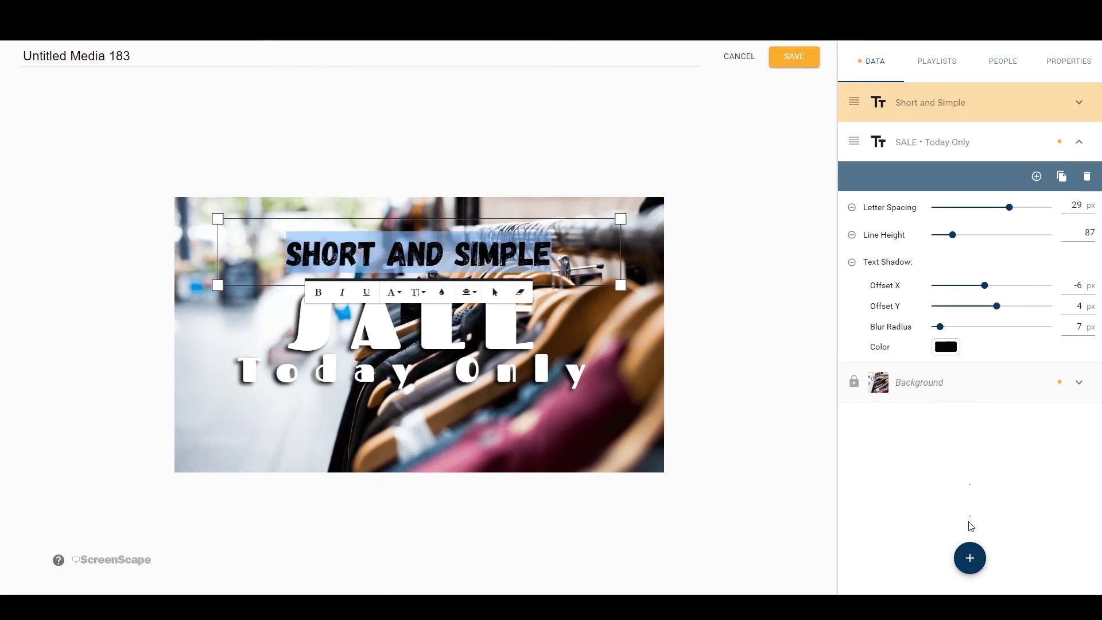
click(1080, 102)
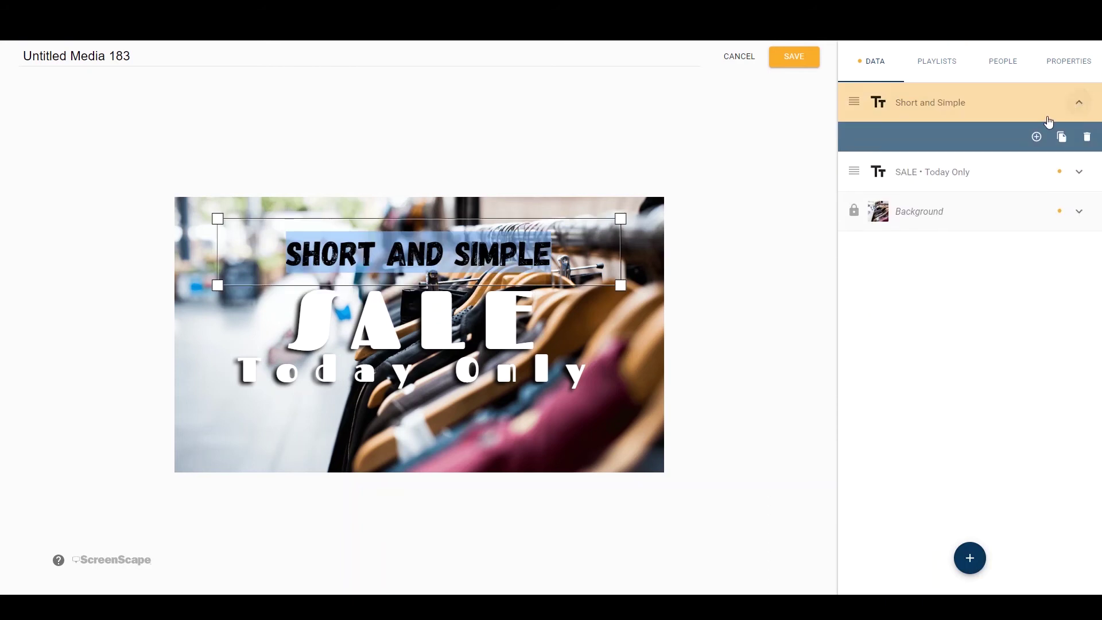
click(1036, 137)
Delete the 'Short and Simple' placeholder text and stretch the empty box across the image.
click(484, 228)
triple_click(484, 247)
key(BackSpace)
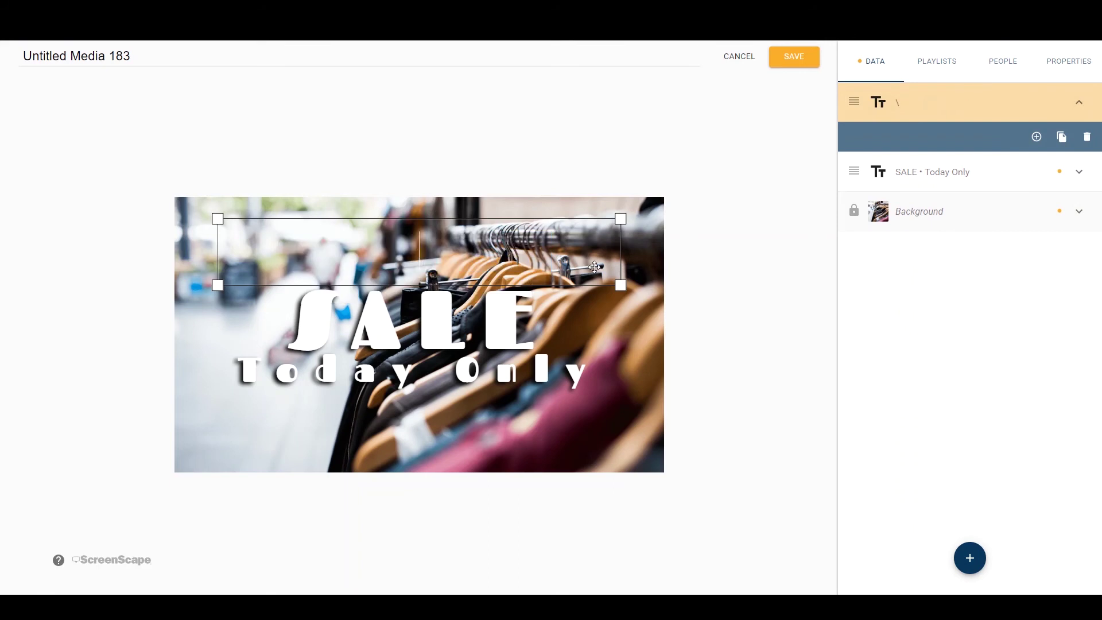
drag(621, 286, 664, 468)
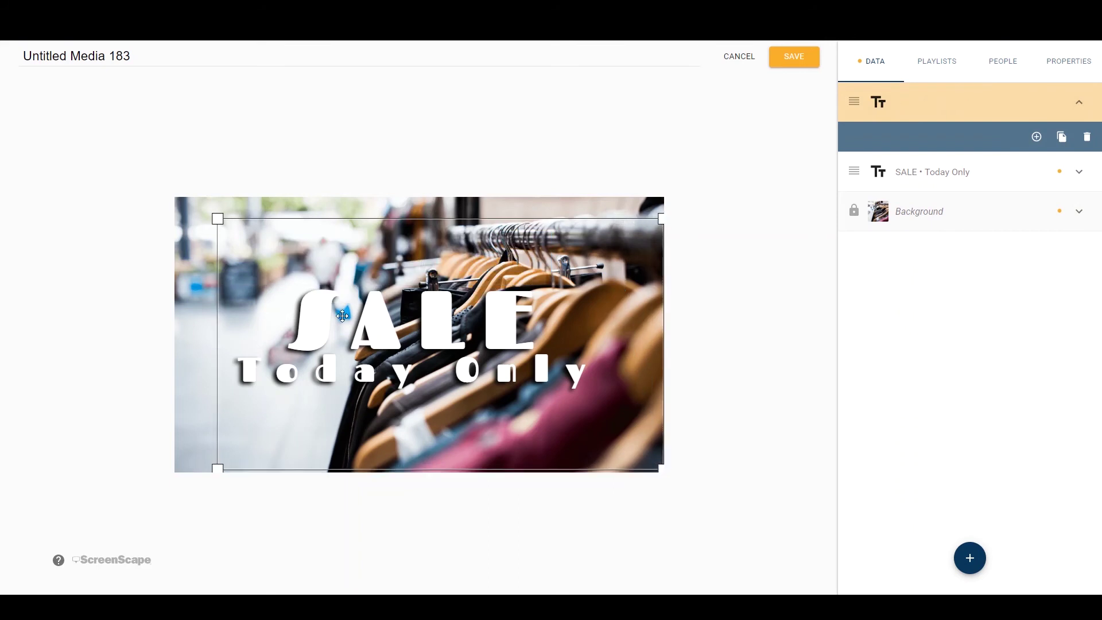
click(143, 192)
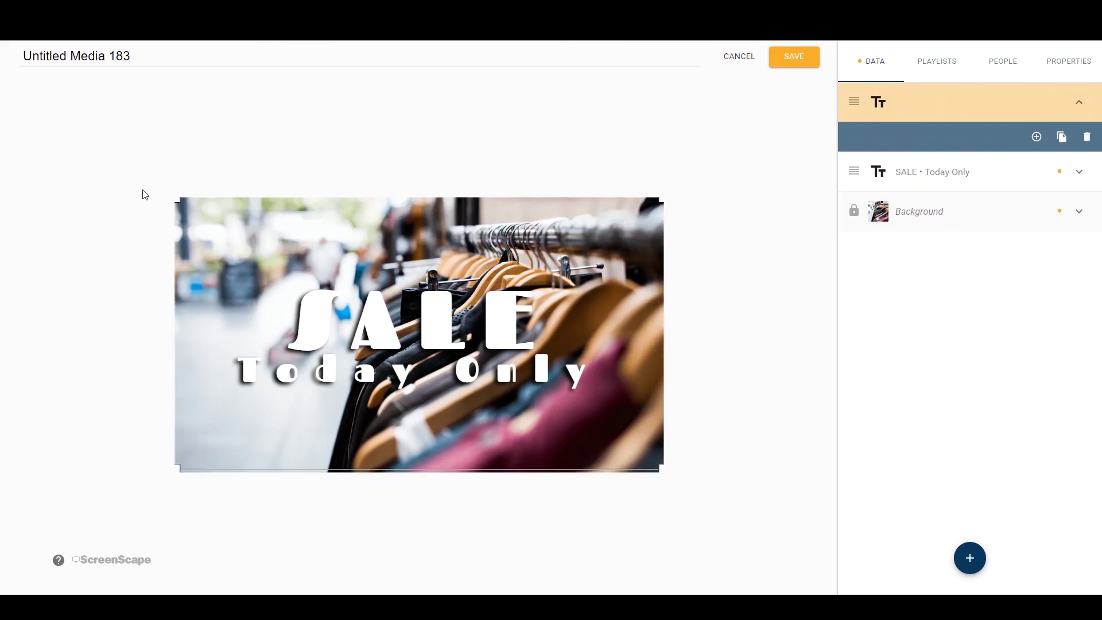
Give the empty box a dark navy Background with reduced Opacity, layered beneath the SALE text.
click(1037, 136)
click(1039, 218)
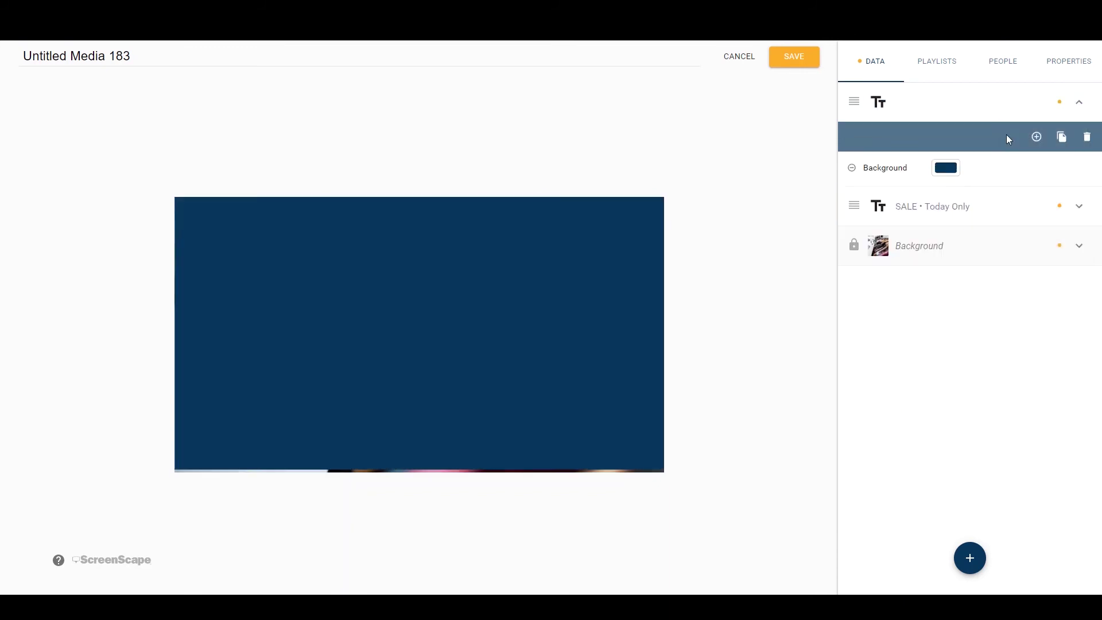
click(1037, 137)
click(1028, 377)
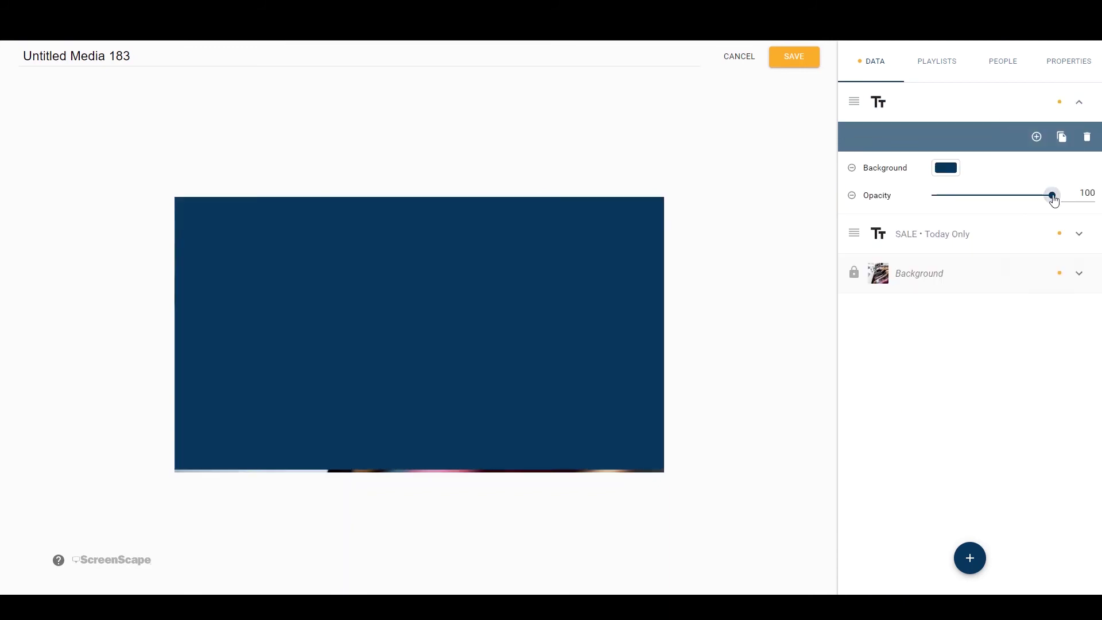
drag(1054, 199, 1031, 195)
drag(854, 104, 856, 256)
drag(1032, 235, 1027, 237)
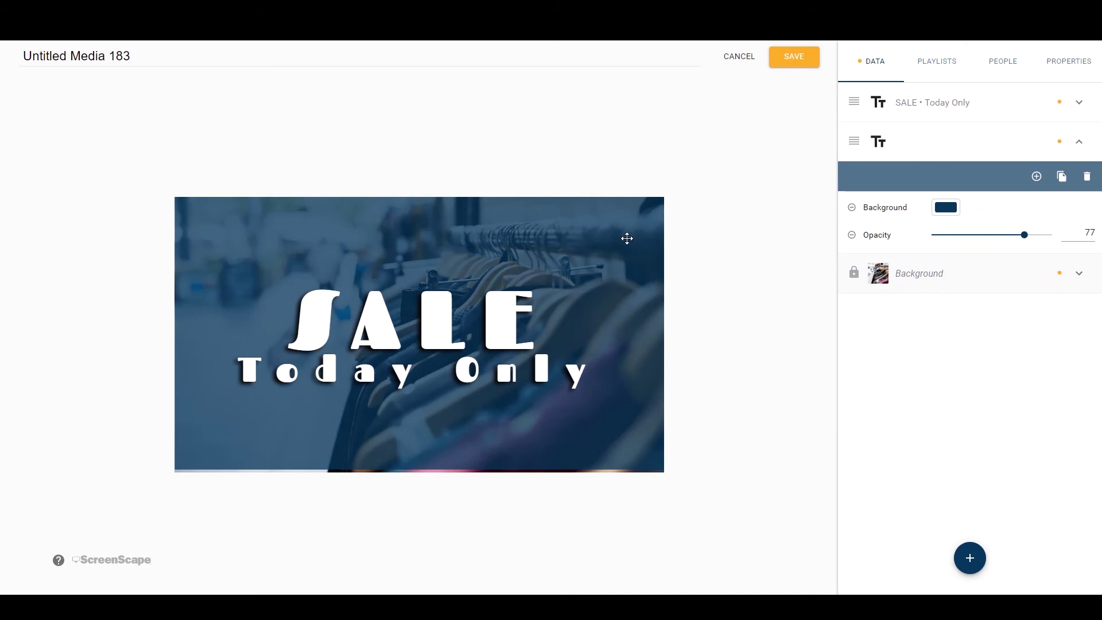
Reselect the navy overlay and fine-tune its opacity, settling at 73 so the photo shows through.
click(619, 214)
click(668, 219)
click(655, 225)
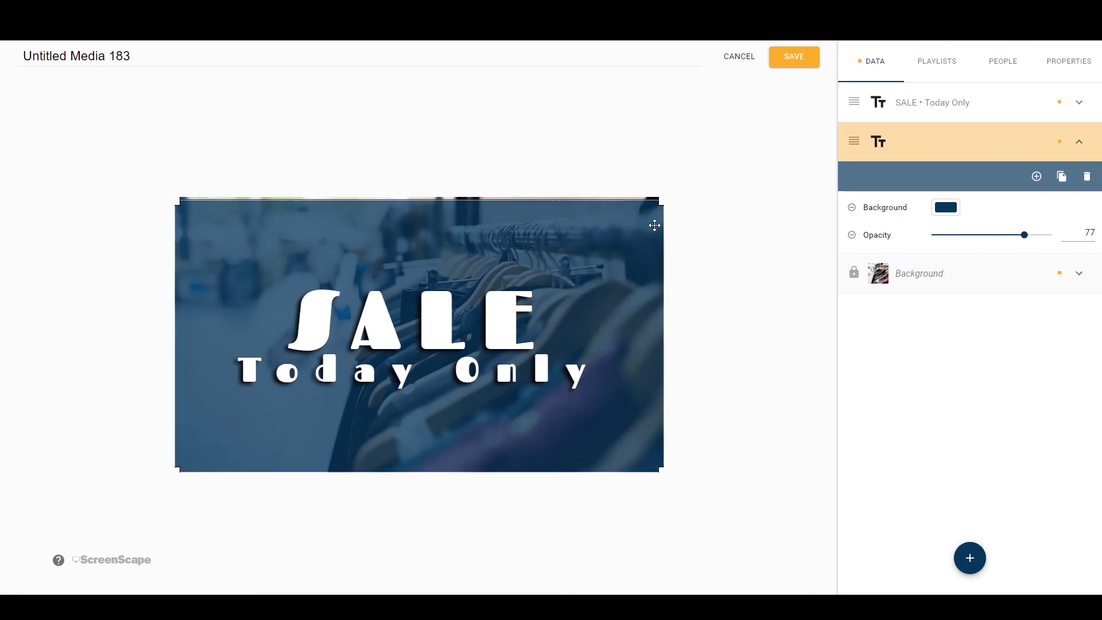
click(660, 181)
click(659, 205)
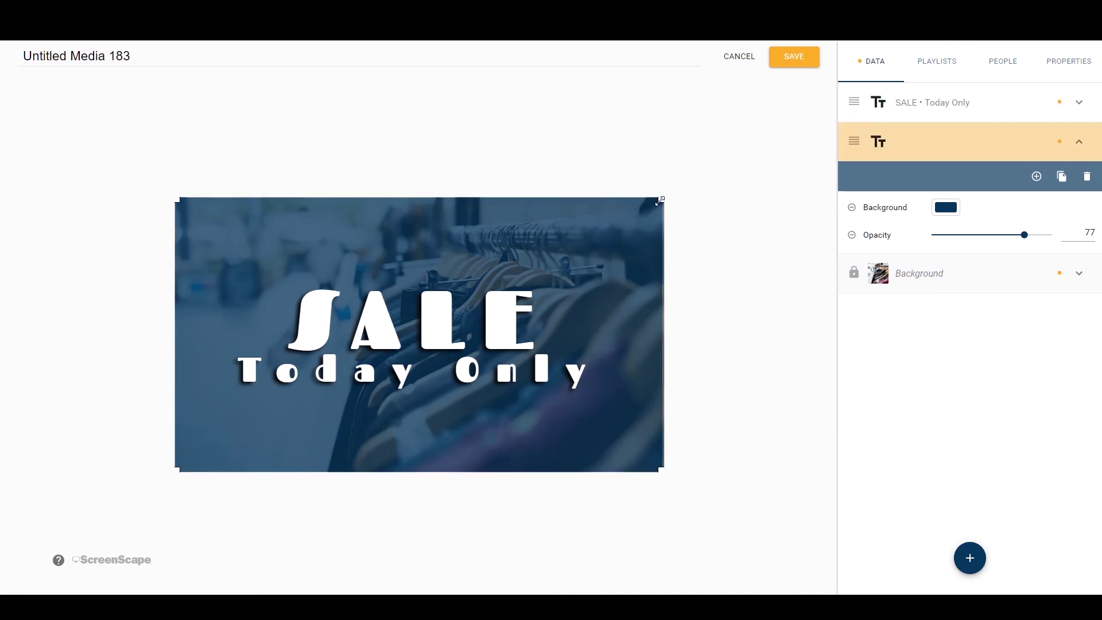
click(805, 178)
mouse_move(1029, 240)
mouse_down()
mouse_move(999, 239)
mouse_move(1022, 239)
mouse_up()
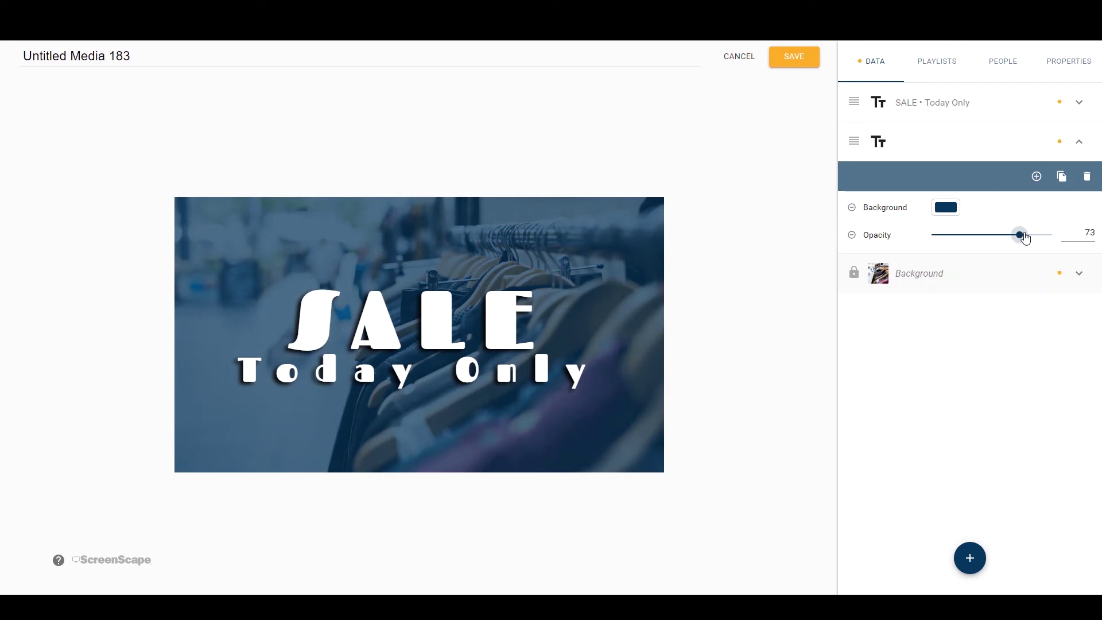
Resize the navy overlay from its corners to cover the whole photo.
click(1037, 176)
click(655, 209)
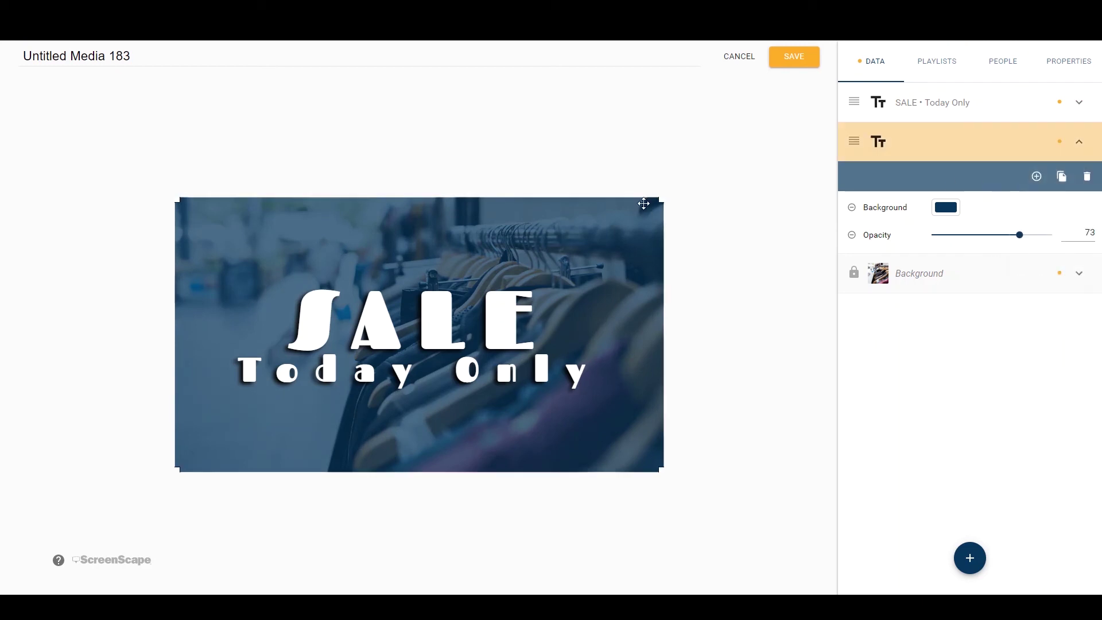
drag(662, 199, 665, 175)
click(241, 204)
click(635, 426)
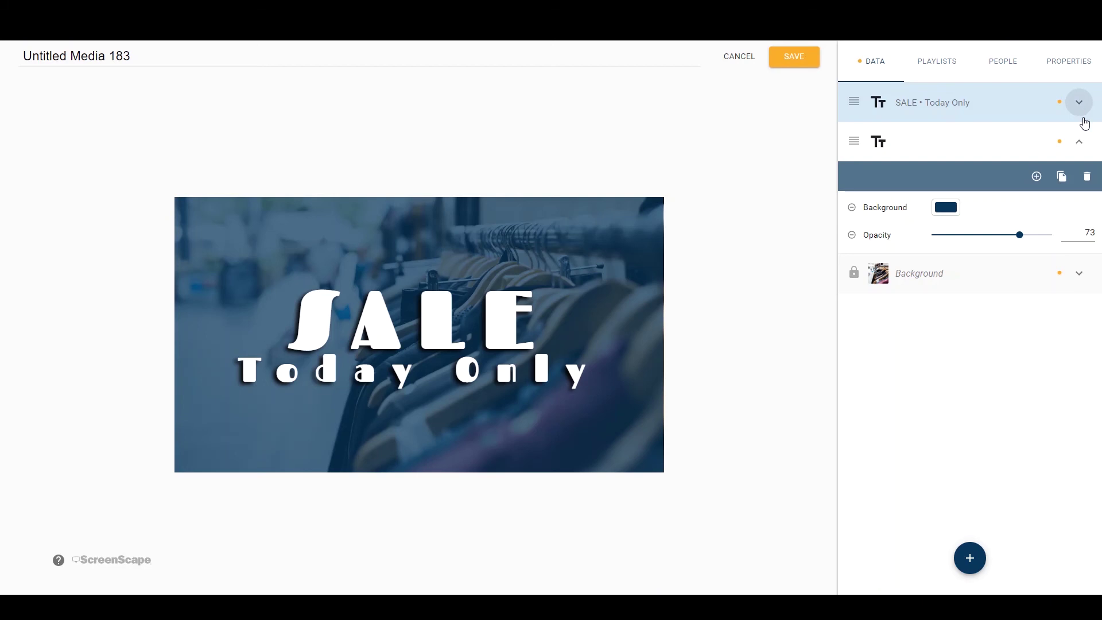
Add a 12 px white Border to the navy overlay.
click(1038, 177)
click(1048, 233)
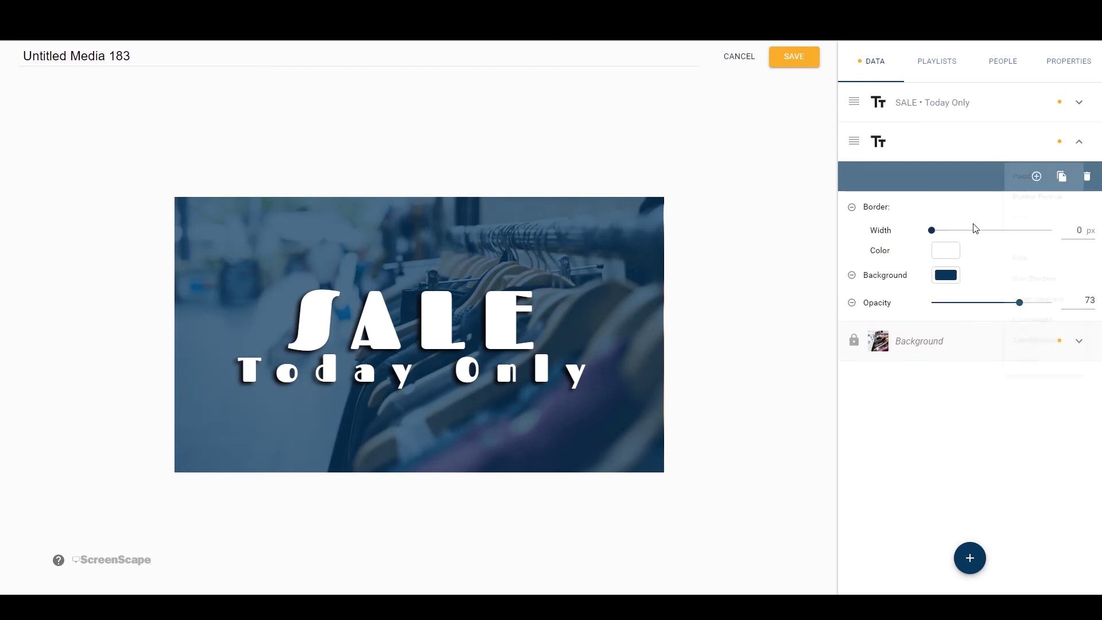
click(939, 252)
click(923, 239)
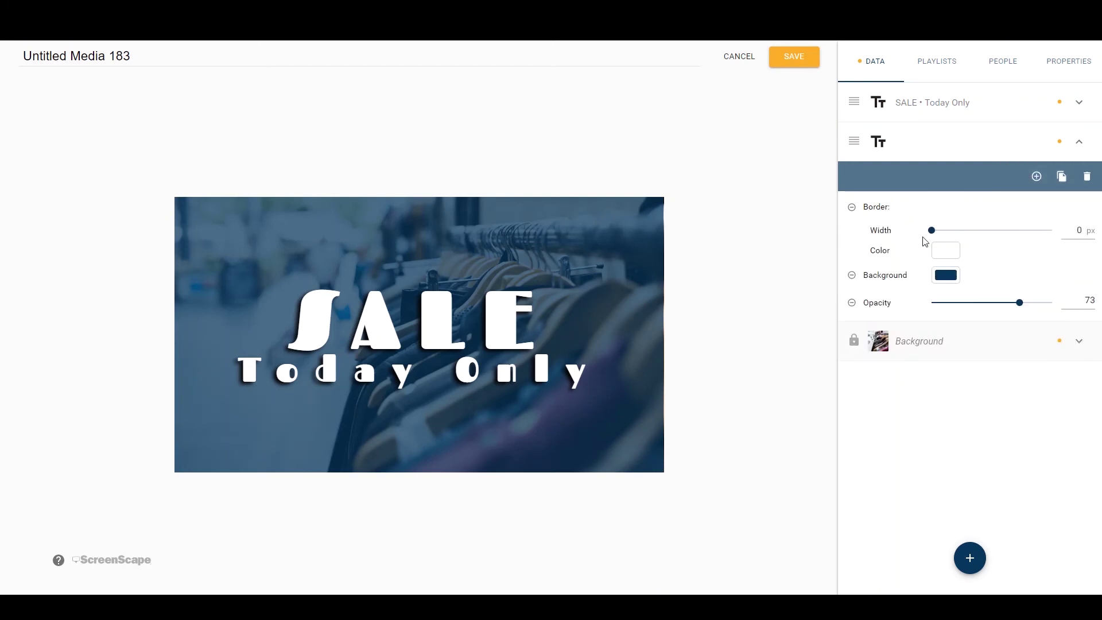
drag(931, 230, 946, 230)
Shrink the bordered overlay, give it a 600 px Border Radius and narrow it into a circle.
click(599, 219)
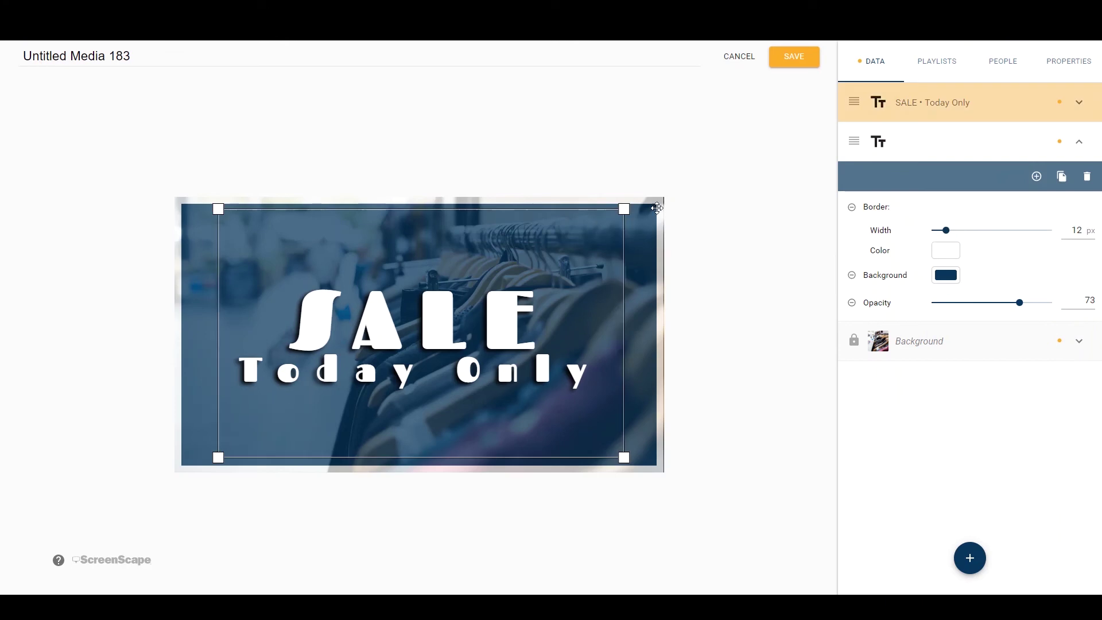
click(663, 198)
drag(663, 197, 625, 228)
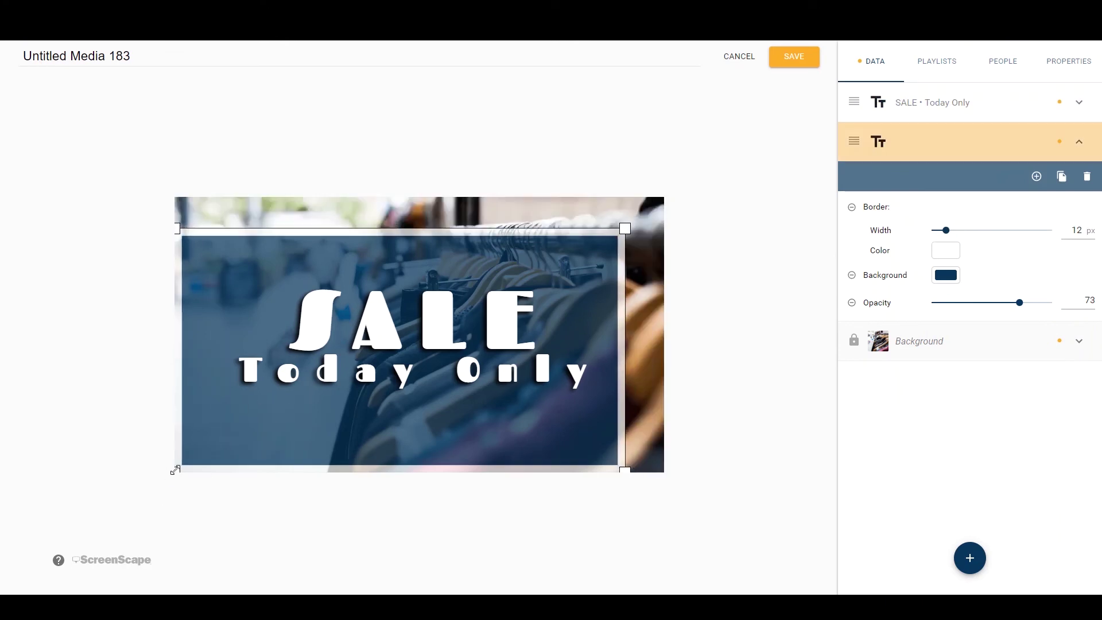
drag(175, 470, 198, 454)
click(1037, 176)
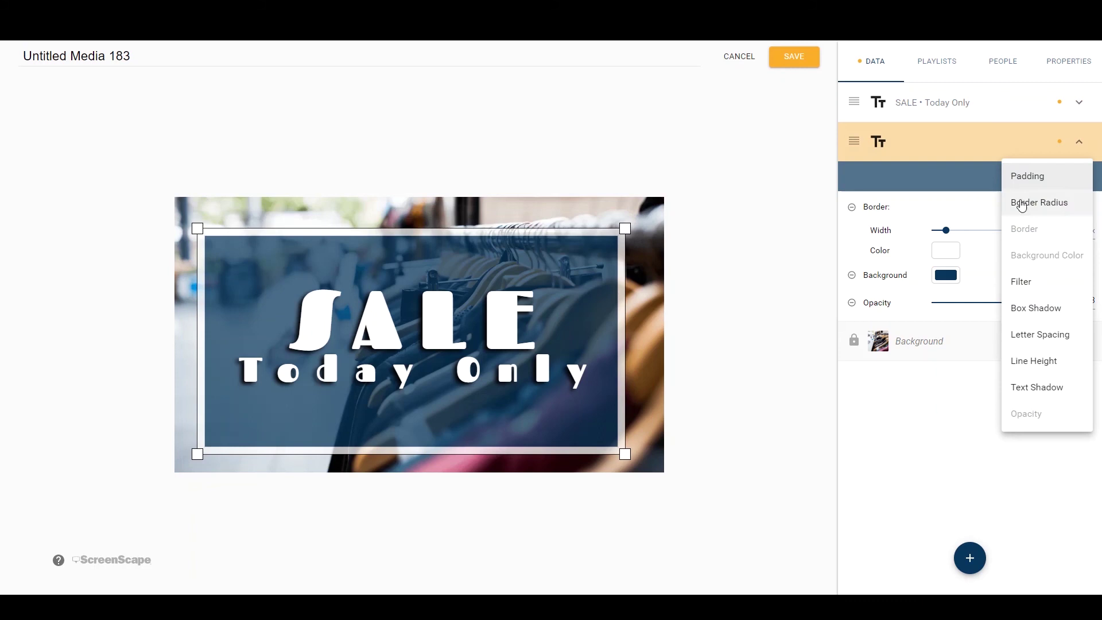
click(1022, 205)
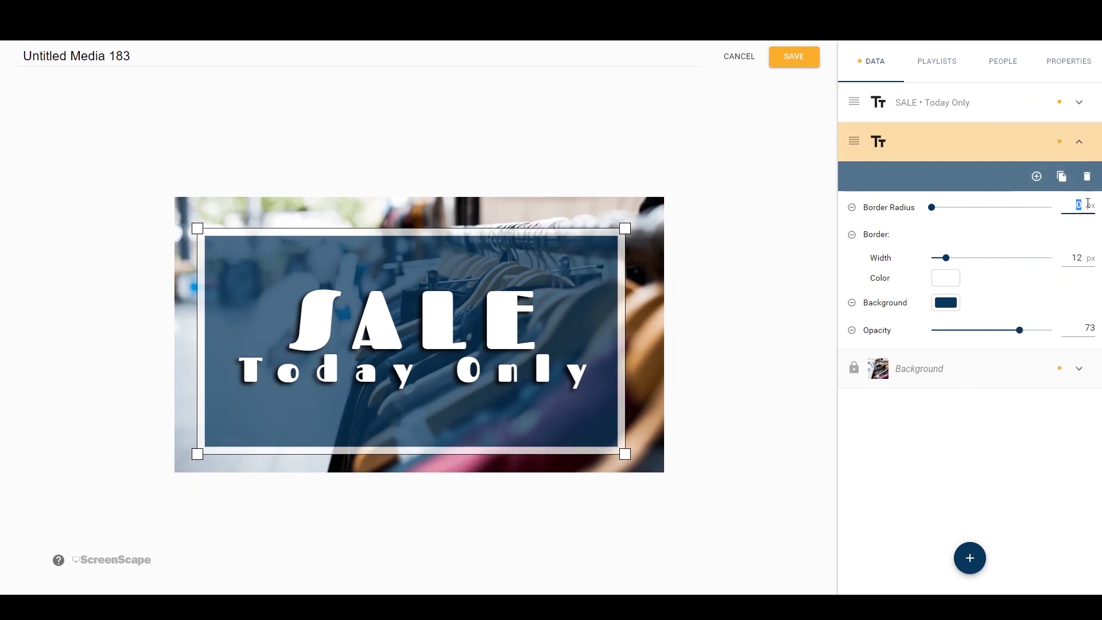
click(1080, 246)
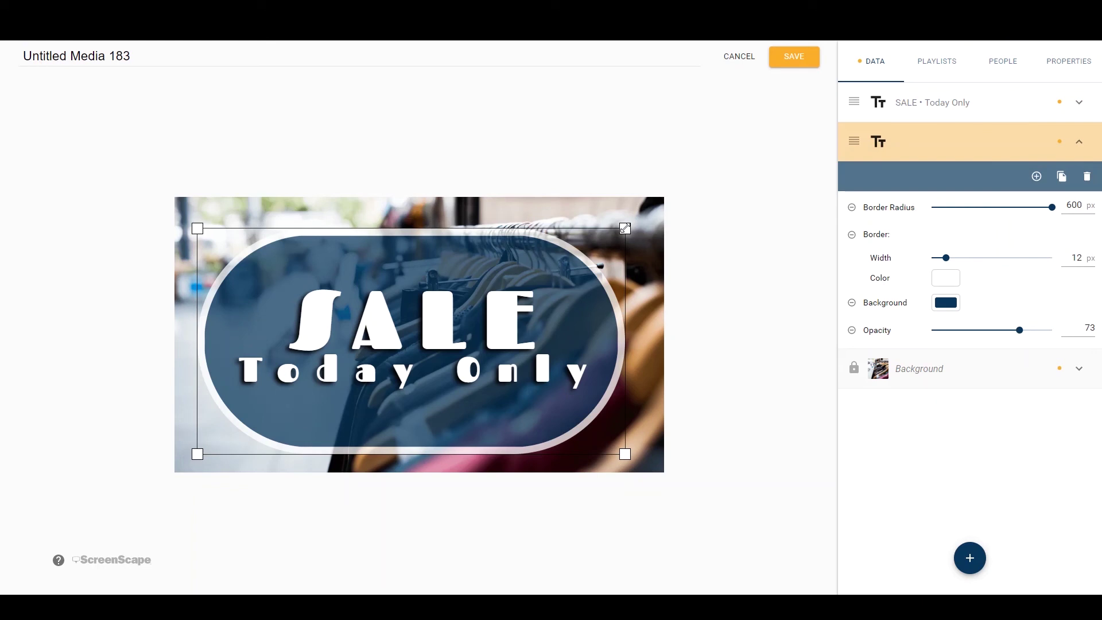
drag(626, 227, 438, 195)
Centre the circle behind the SALE / Today Only text and adjust its size.
mouse_move(357, 215)
mouse_down()
mouse_move(380, 217)
mouse_move(367, 229)
mouse_up()
click(300, 206)
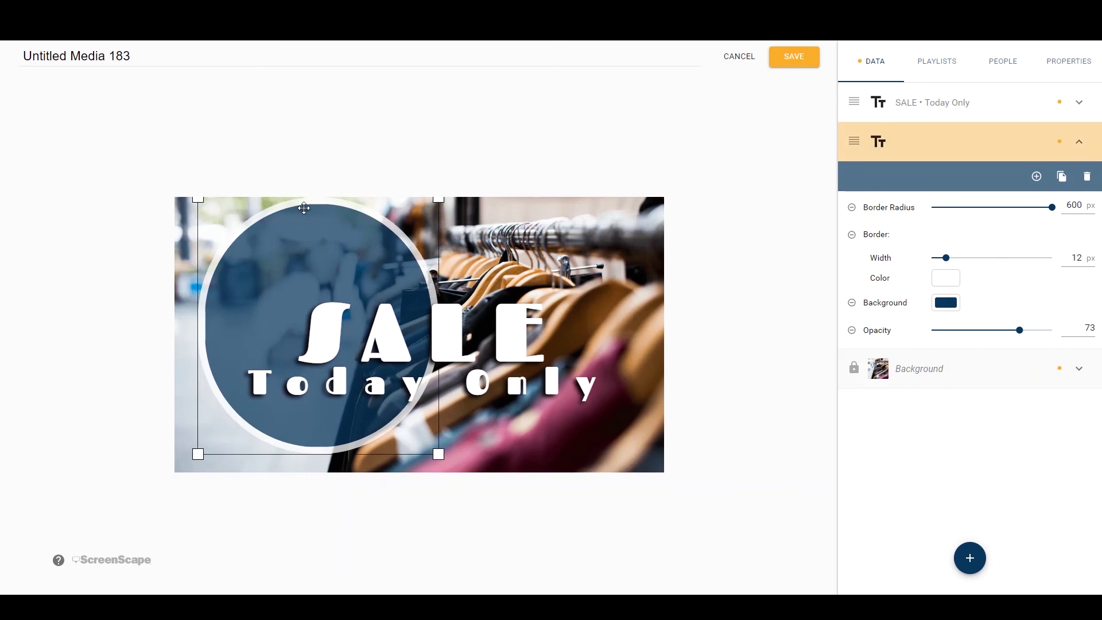
drag(300, 206, 407, 221)
drag(304, 214, 276, 202)
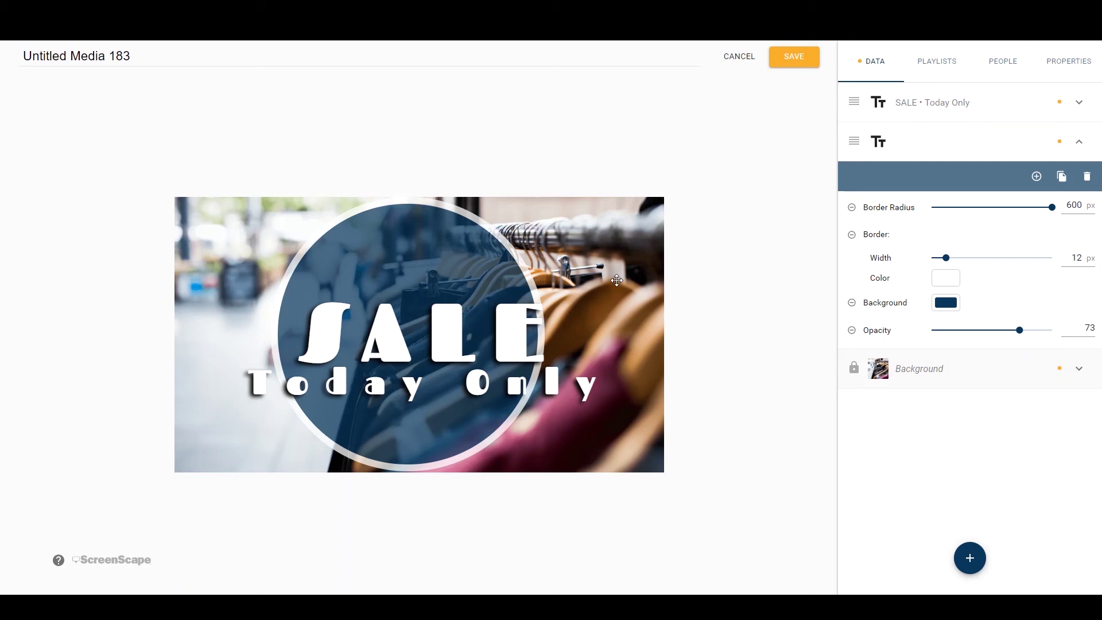
Recolour the circle's Background from navy, trying pink and red, to a lighter coral red.
click(945, 304)
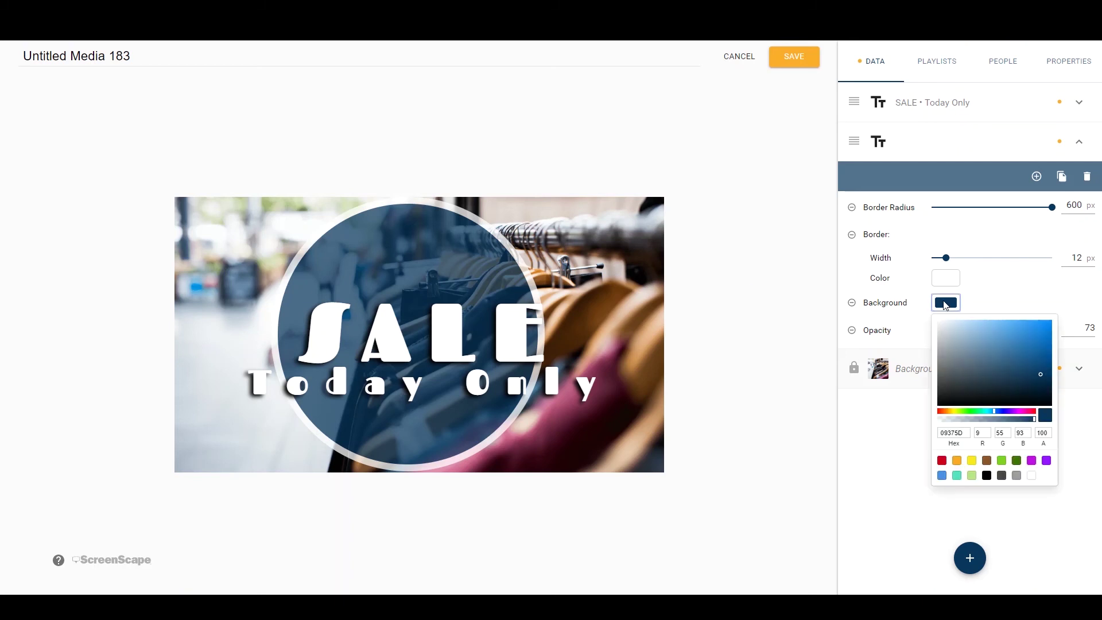
drag(995, 413, 1022, 411)
click(1032, 326)
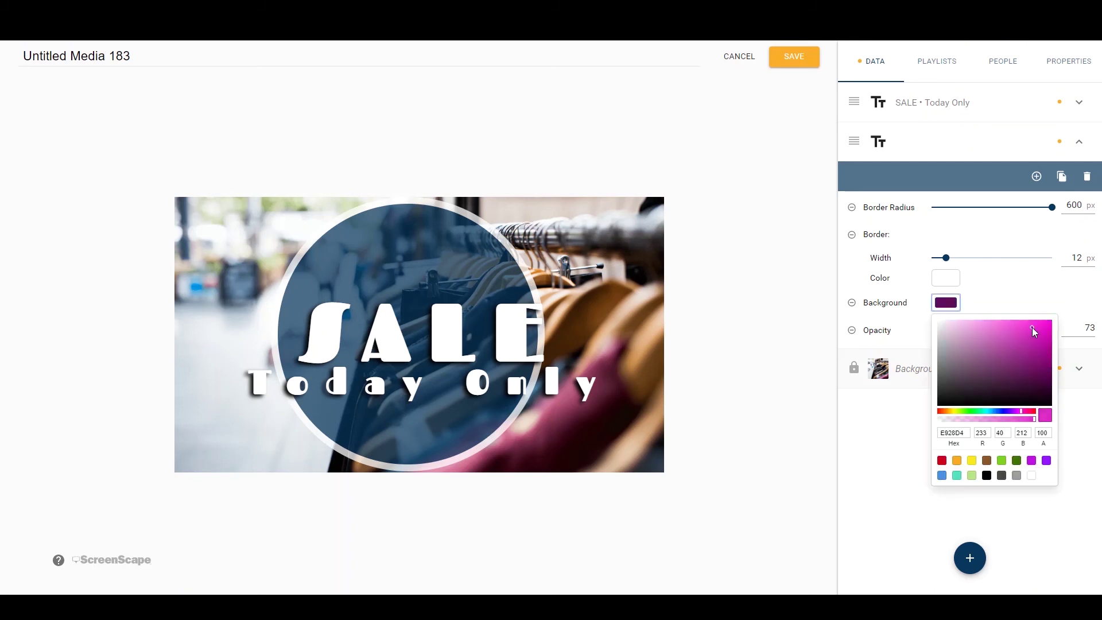
click(856, 449)
click(952, 306)
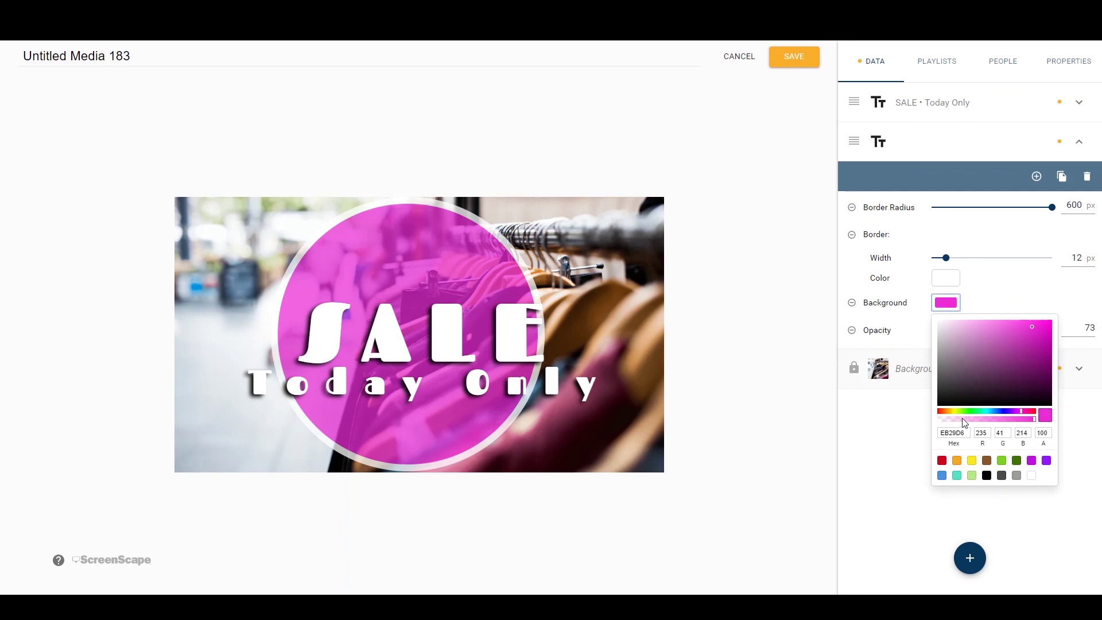
click(939, 411)
click(864, 435)
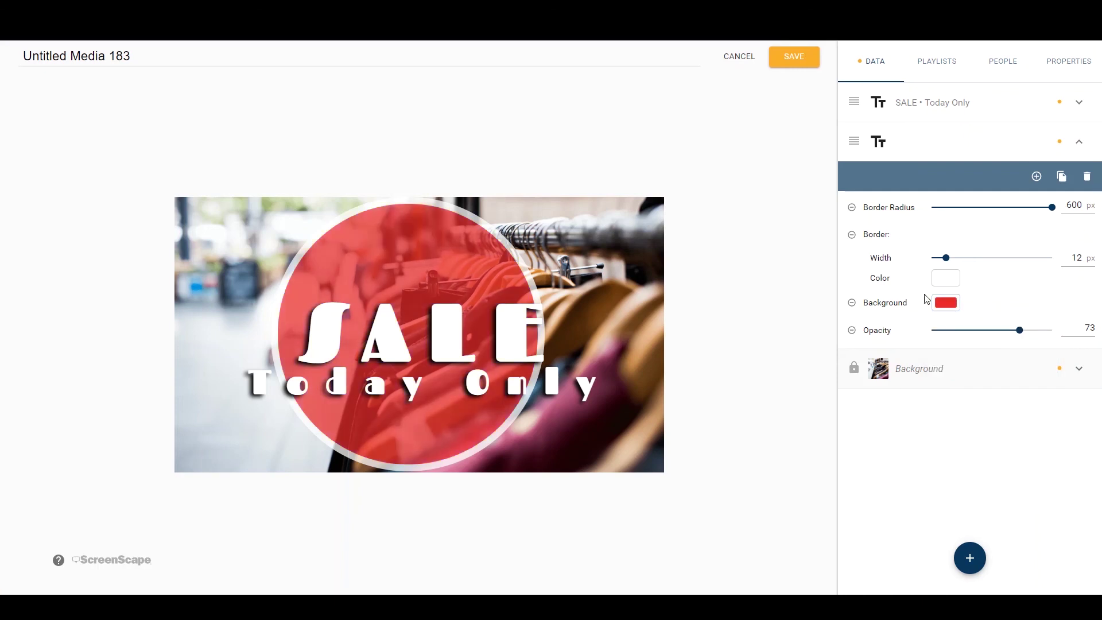
click(947, 302)
click(997, 326)
click(871, 439)
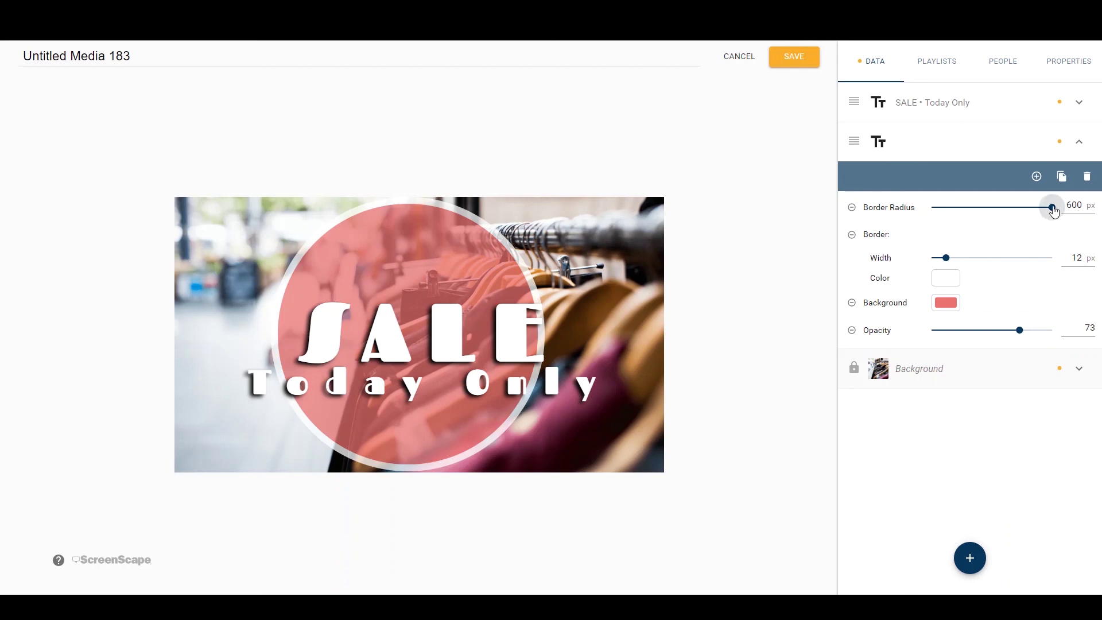
Set Border Radius to 0 and widen the coral box into a rectangle around the text.
drag(1052, 207, 931, 207)
drag(540, 201, 677, 199)
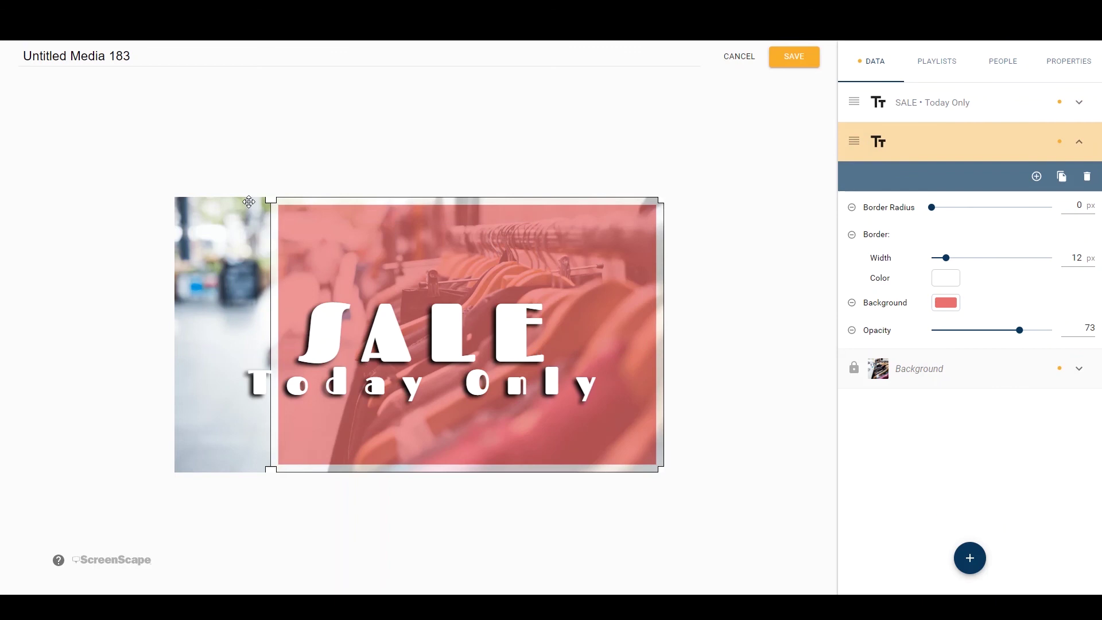
drag(270, 199, 213, 234)
Add a black Box Shadow to the rectangle with Offset X -7, Offset Y 7, Blur 8.
click(224, 257)
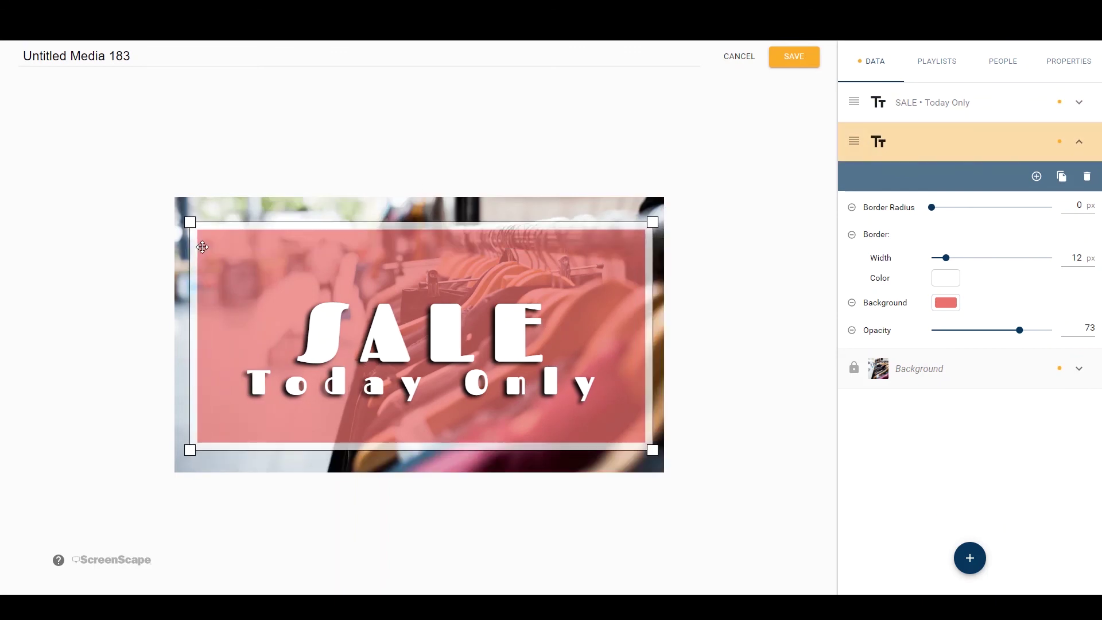
click(1037, 176)
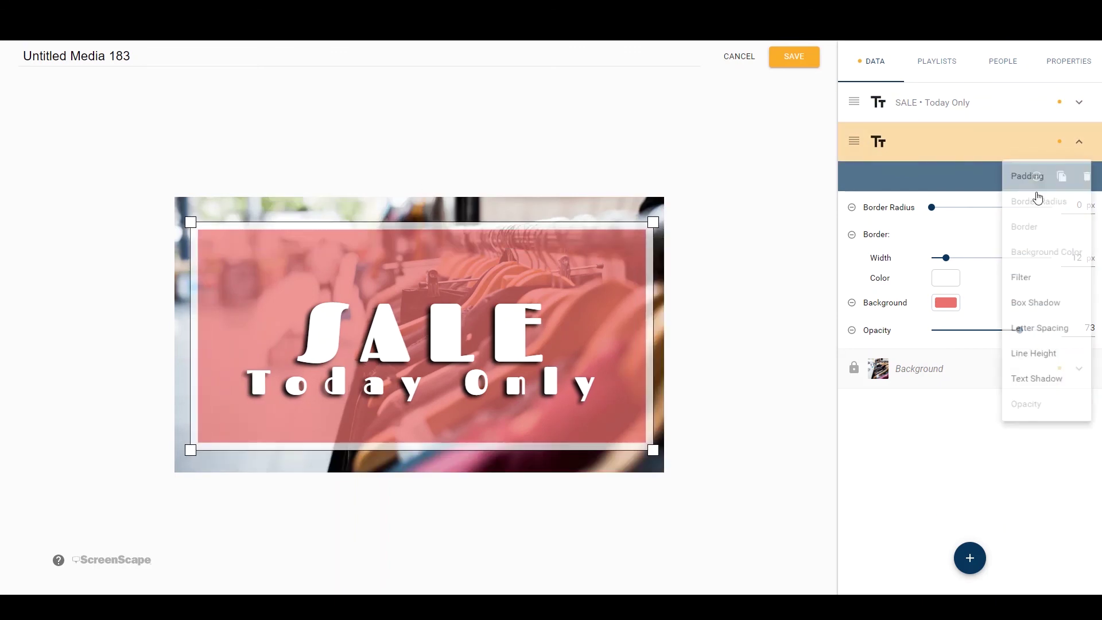
click(1045, 310)
click(941, 415)
click(957, 516)
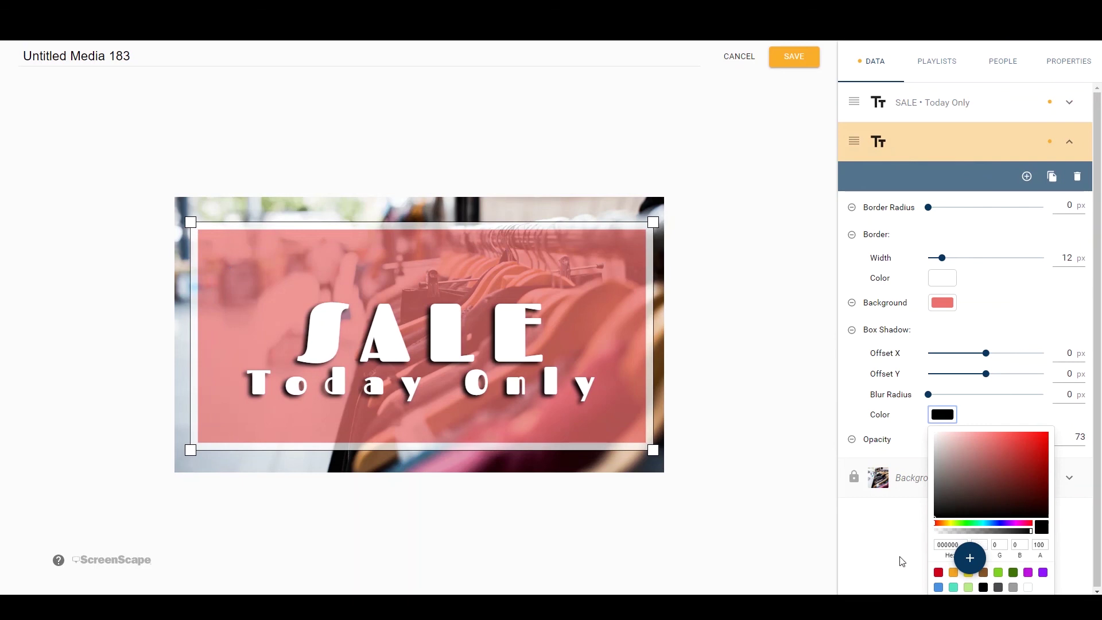
click(900, 559)
drag(992, 354, 1002, 382)
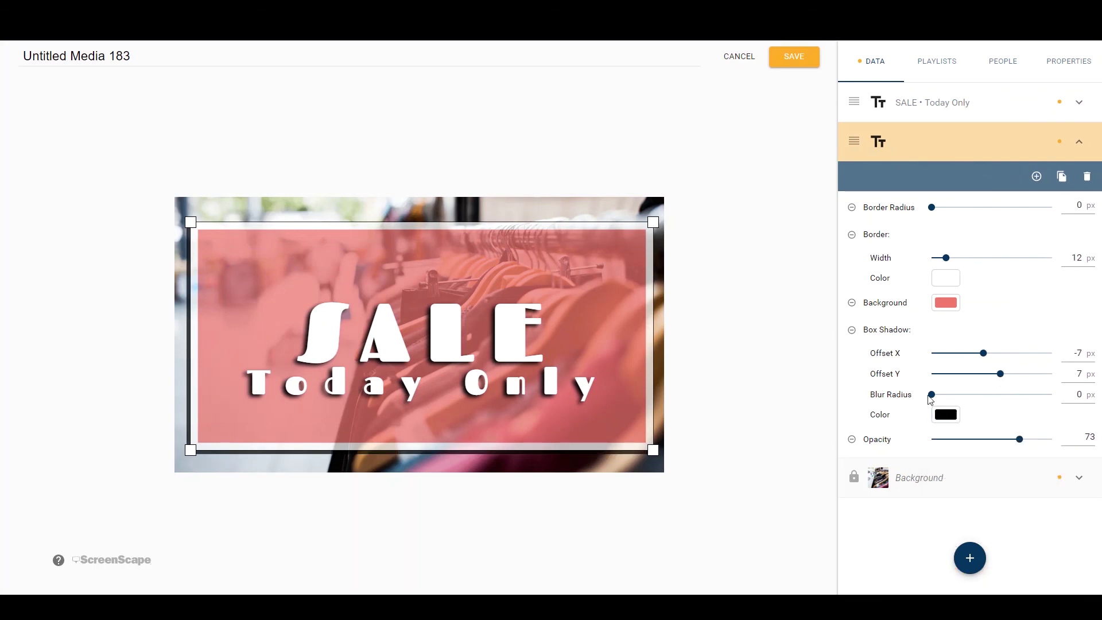
drag(930, 396, 940, 395)
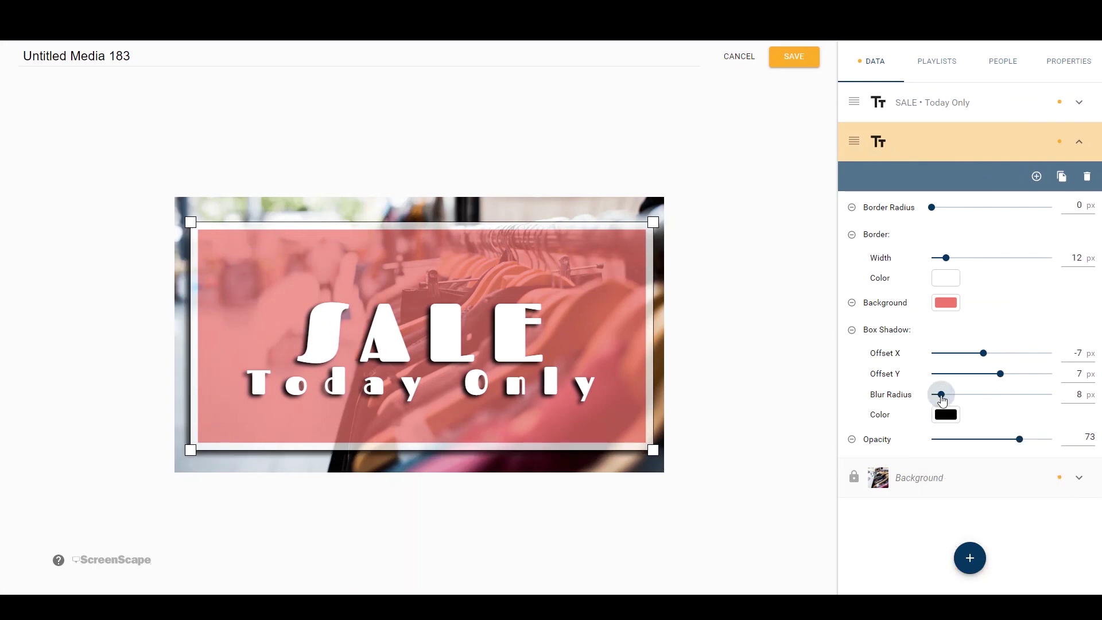
click(1079, 479)
Add a Filter to the Background photo with Blur 2 px and Brightness 66.
click(1063, 217)
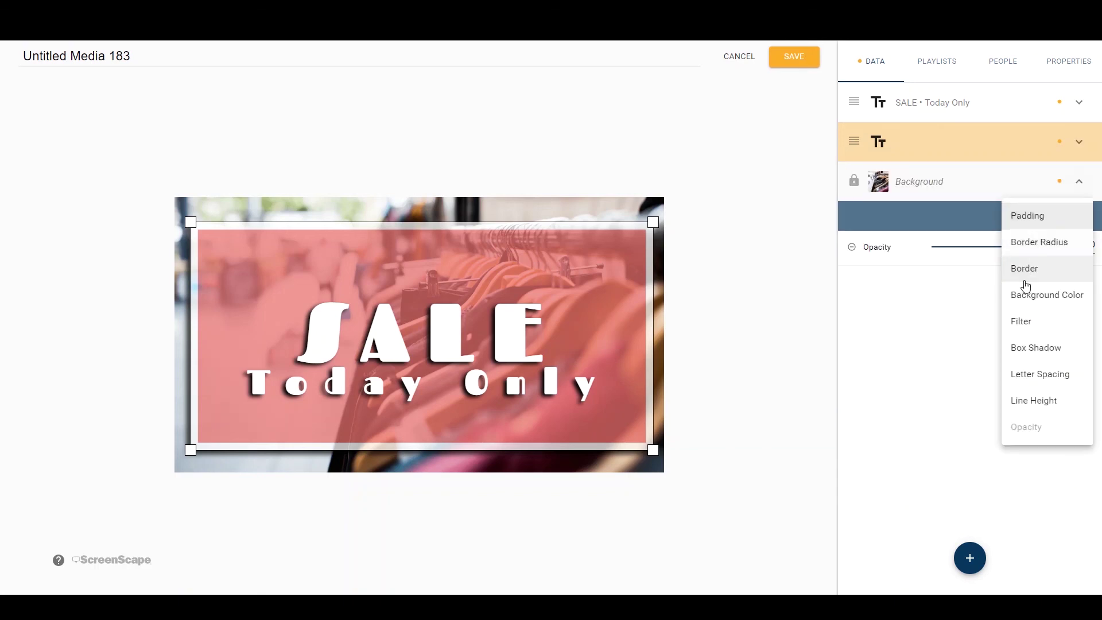
click(1023, 320)
mouse_move(949, 267)
mouse_down()
mouse_move(933, 290)
mouse_move(1043, 292)
mouse_move(937, 274)
mouse_up()
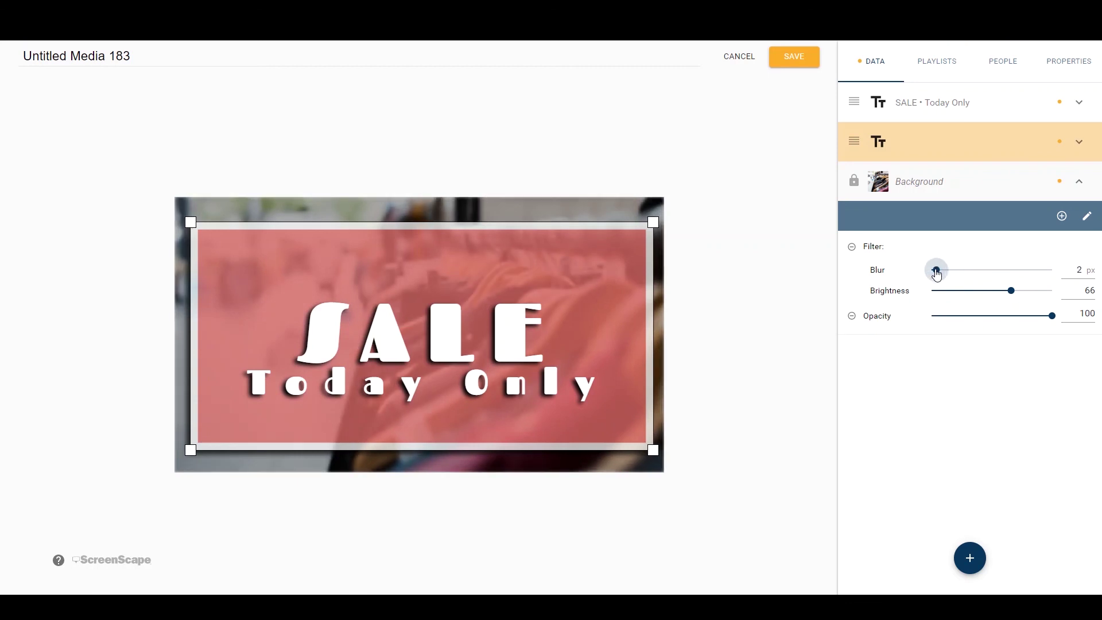
click(819, 348)
click(1080, 181)
Pull the coral box's right, top-left and bottom edges inward to hug the SALE text.
click(604, 229)
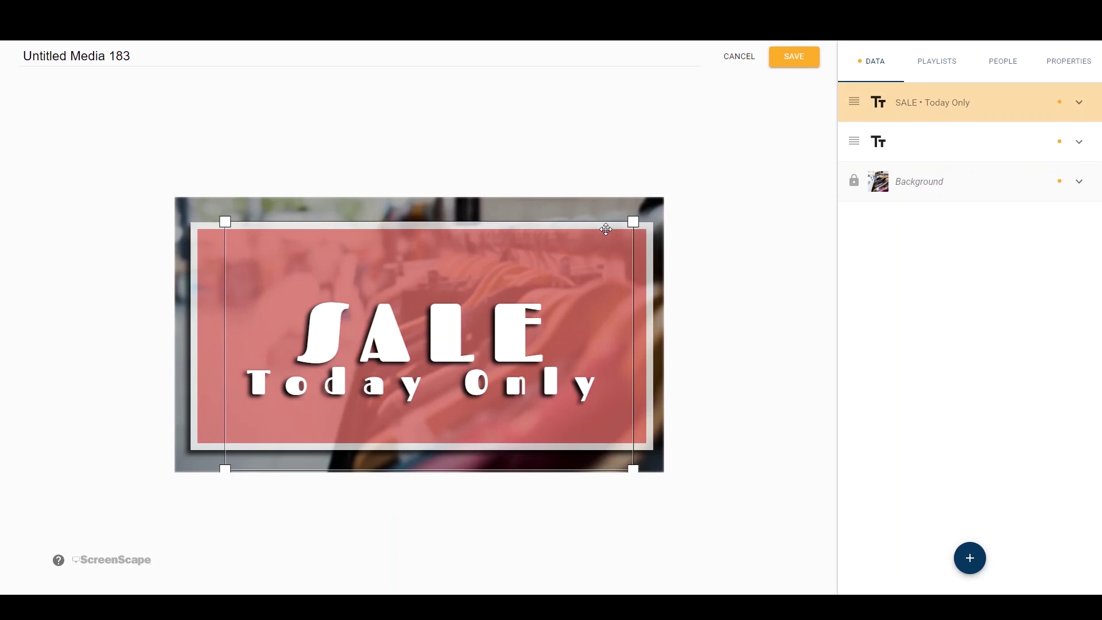
click(647, 235)
drag(652, 222, 625, 251)
drag(189, 251, 220, 256)
drag(220, 453, 216, 431)
click(629, 381)
click(657, 373)
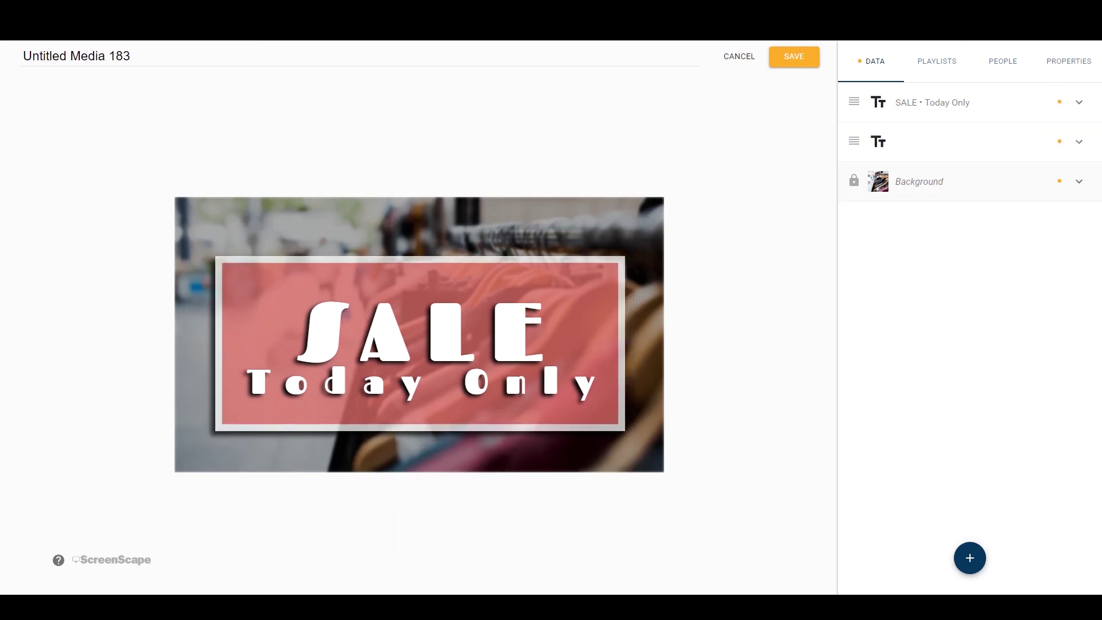
click(1079, 143)
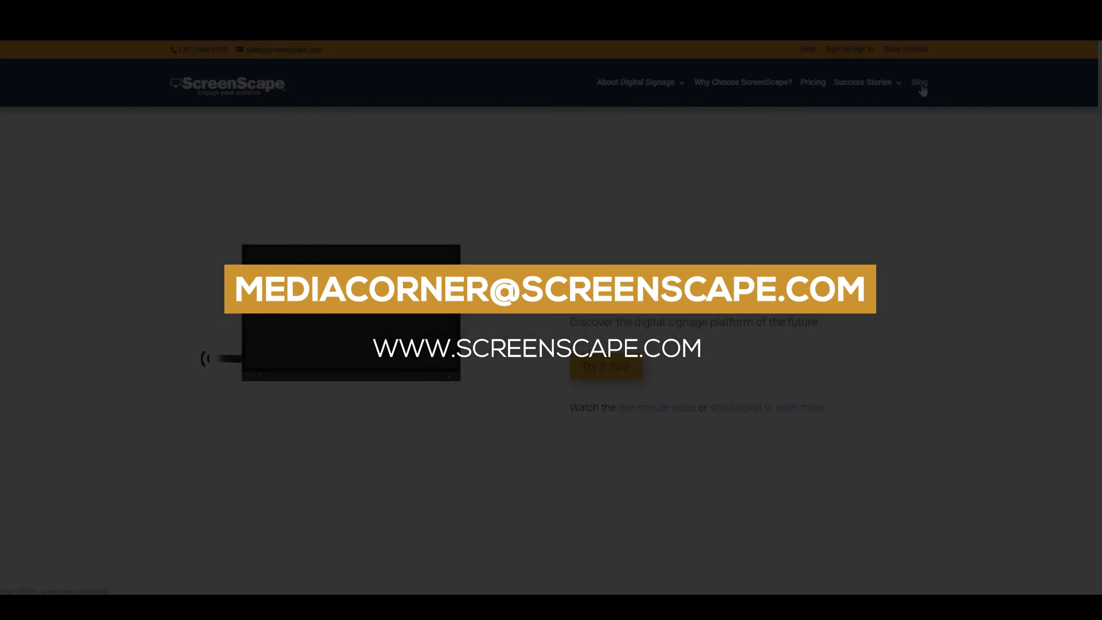
Go to the ScreenScape Blog, topped by 'A Closer Look at Scheduling in ScreenScape5'.
click(921, 85)
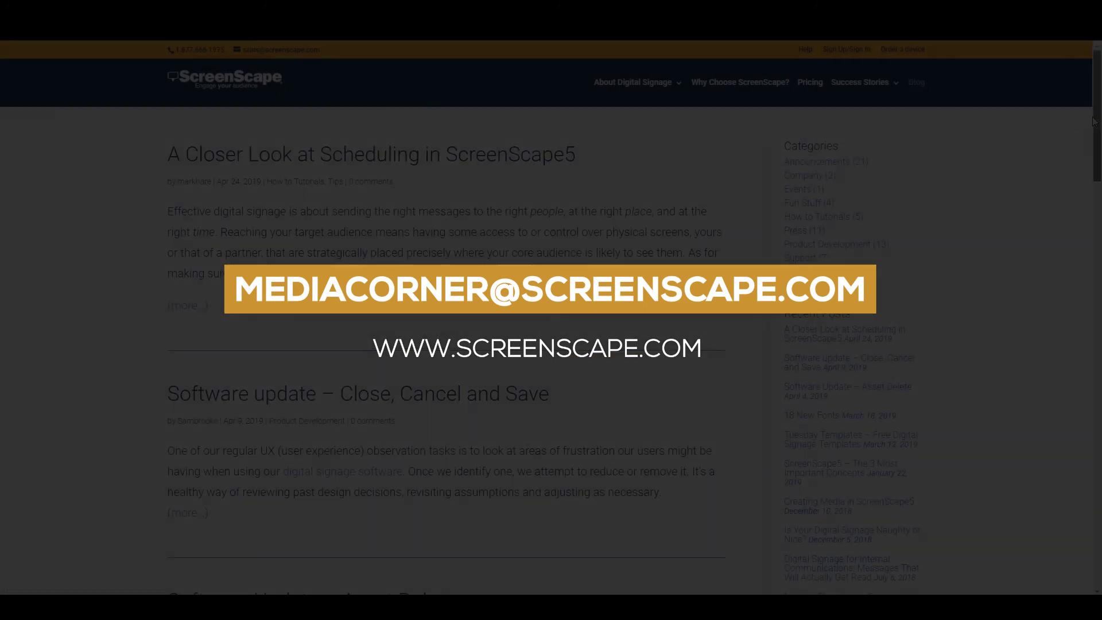